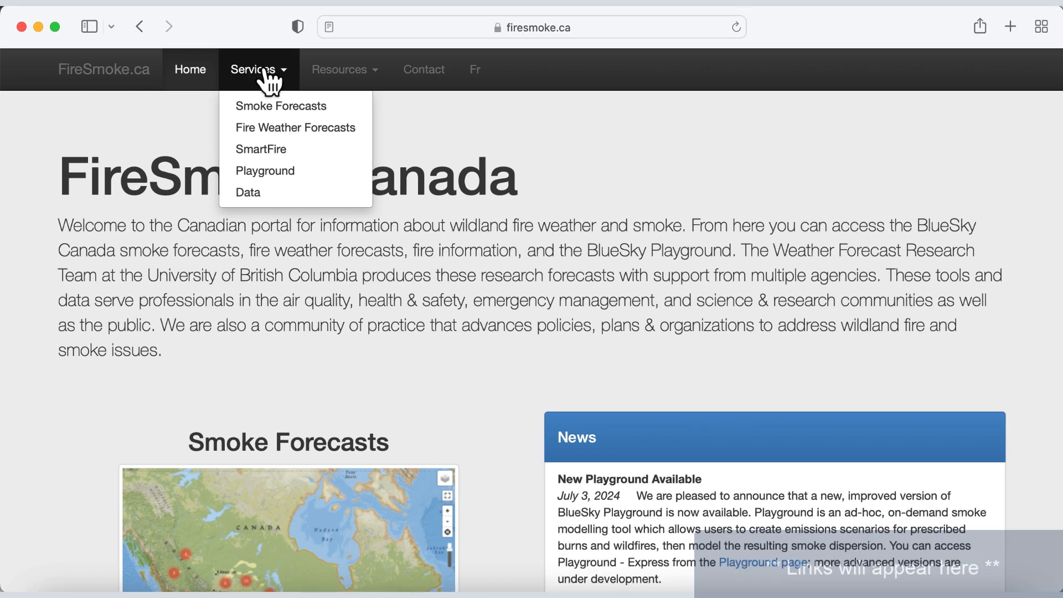
- Open the Playground - Express smoke modelling tool from the FireSmoke Canada services
click(264, 77)
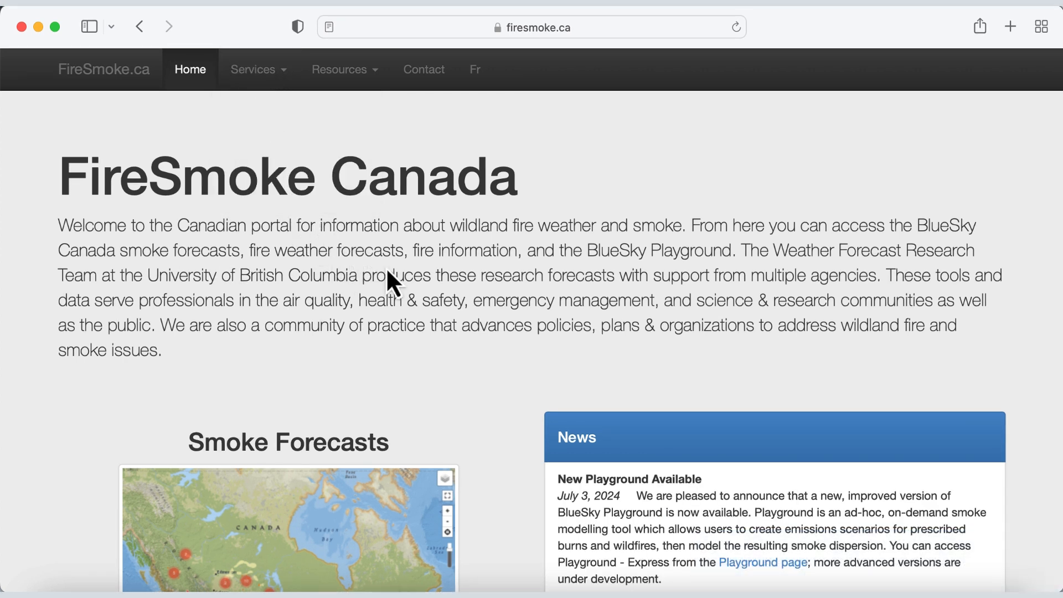
click(274, 78)
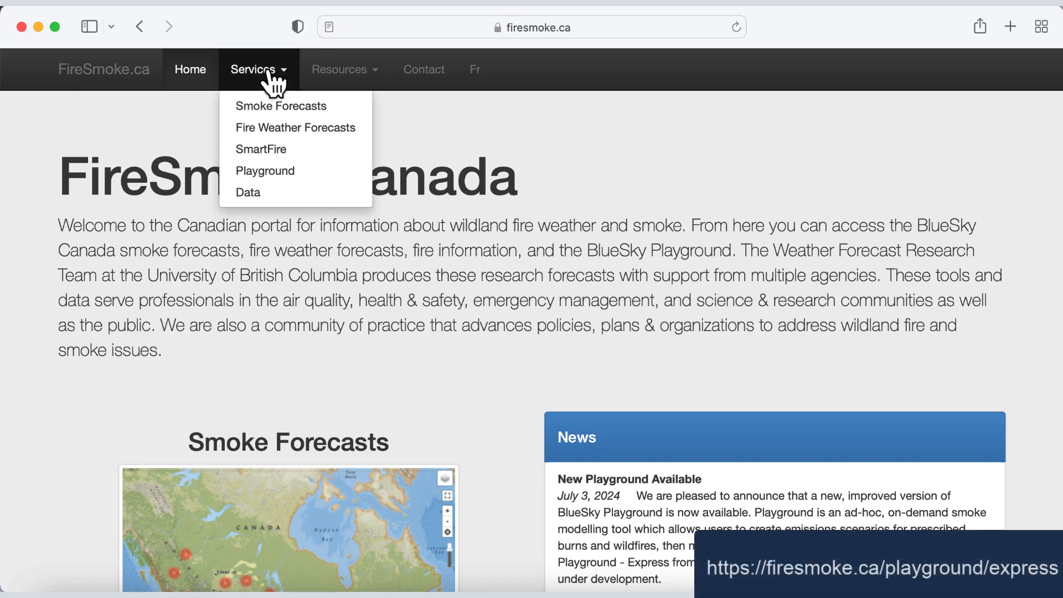
click(268, 173)
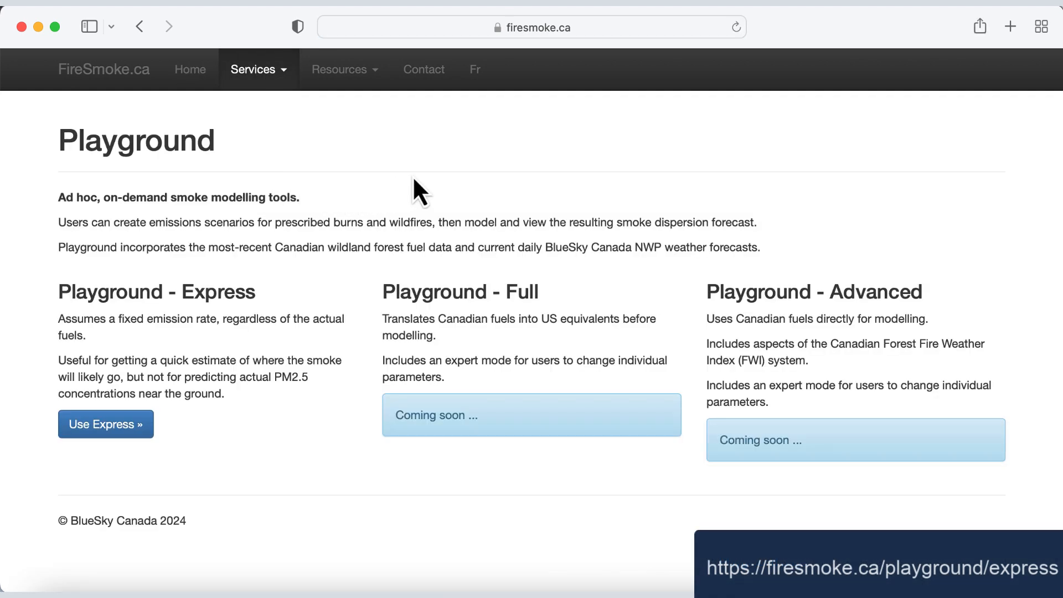
click(131, 425)
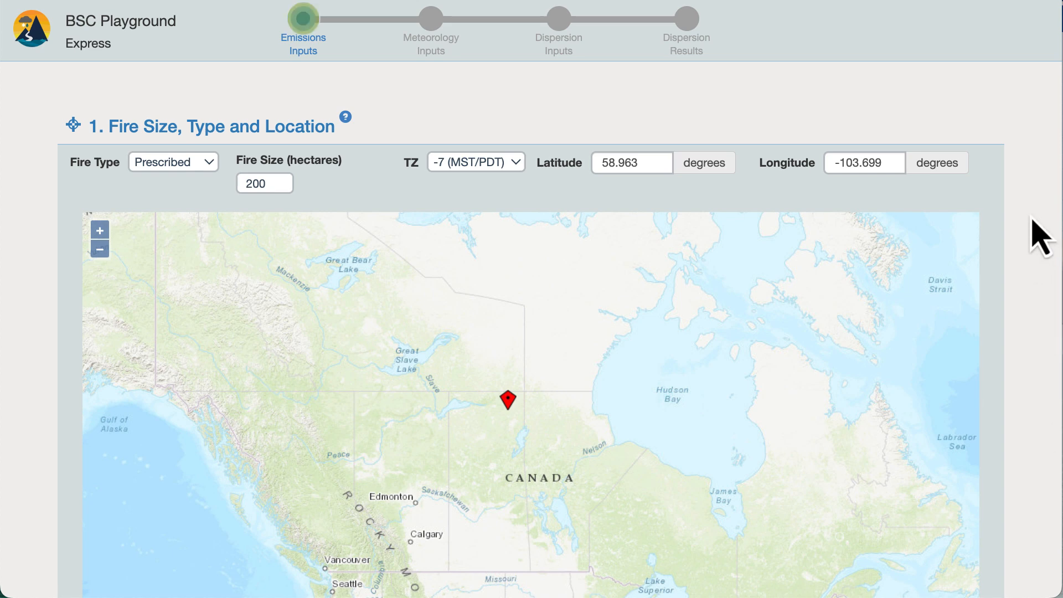
- Define the fire as a 400-hectare Wildfire in the -6 (CST/MDT) time zone
scroll(1032, 217, down, 2)
scroll(1040, 233, down, 4)
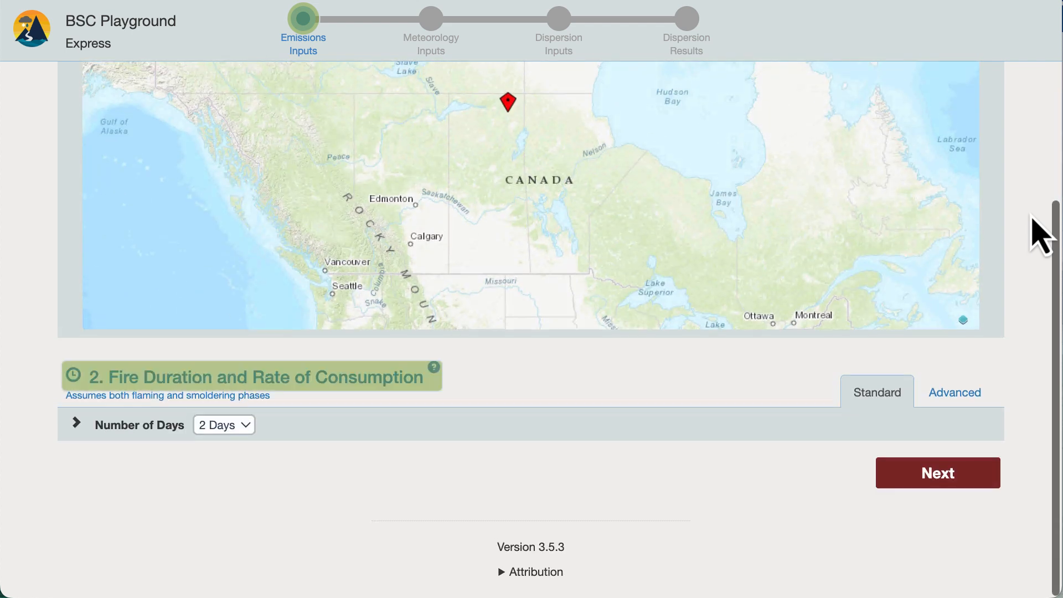
scroll(1040, 233, up, 5)
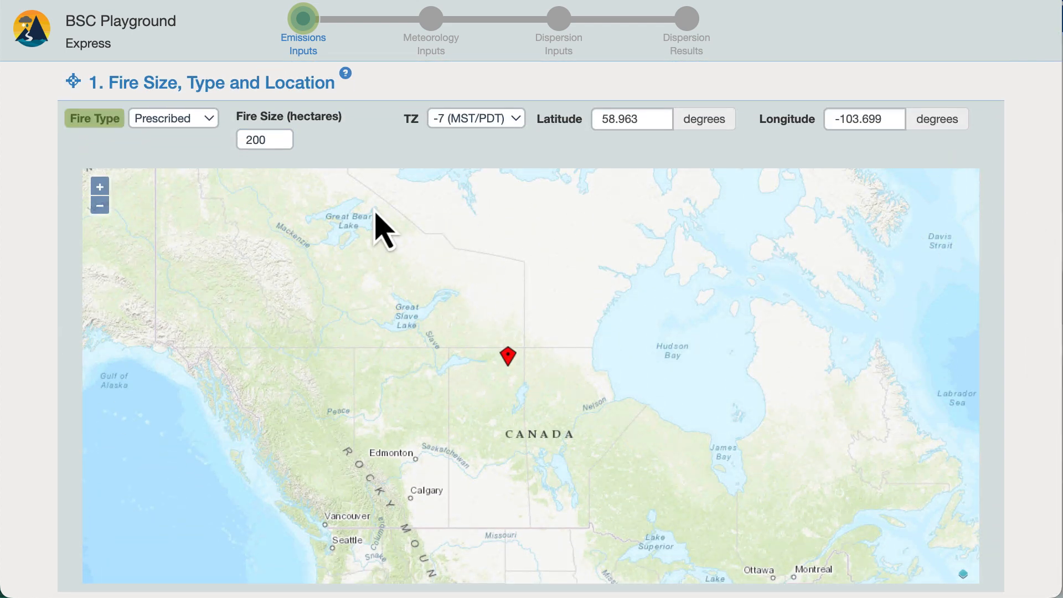
click(190, 122)
click(190, 164)
click(244, 140)
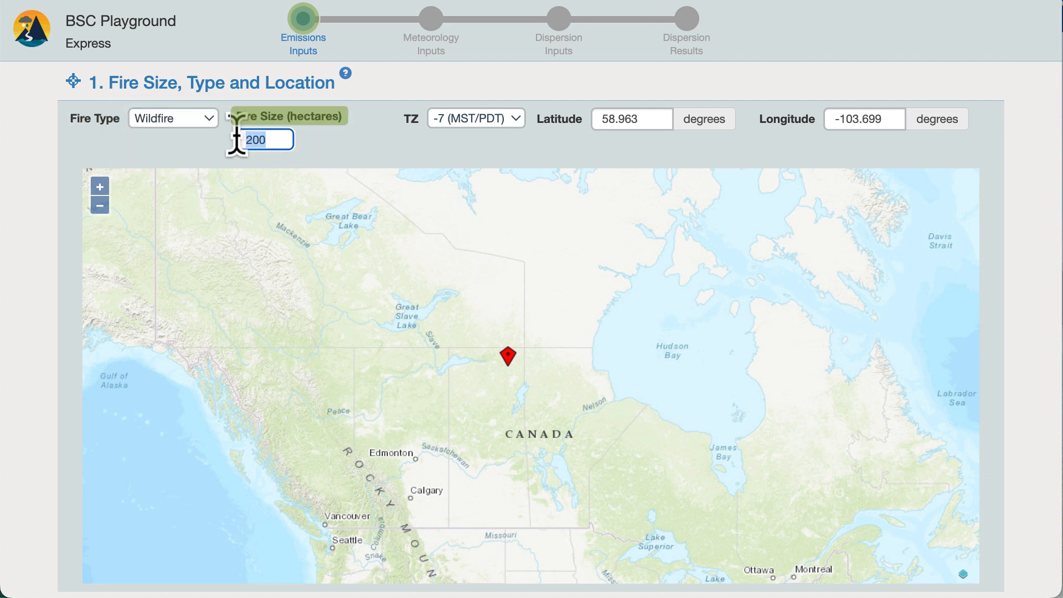
text(400)
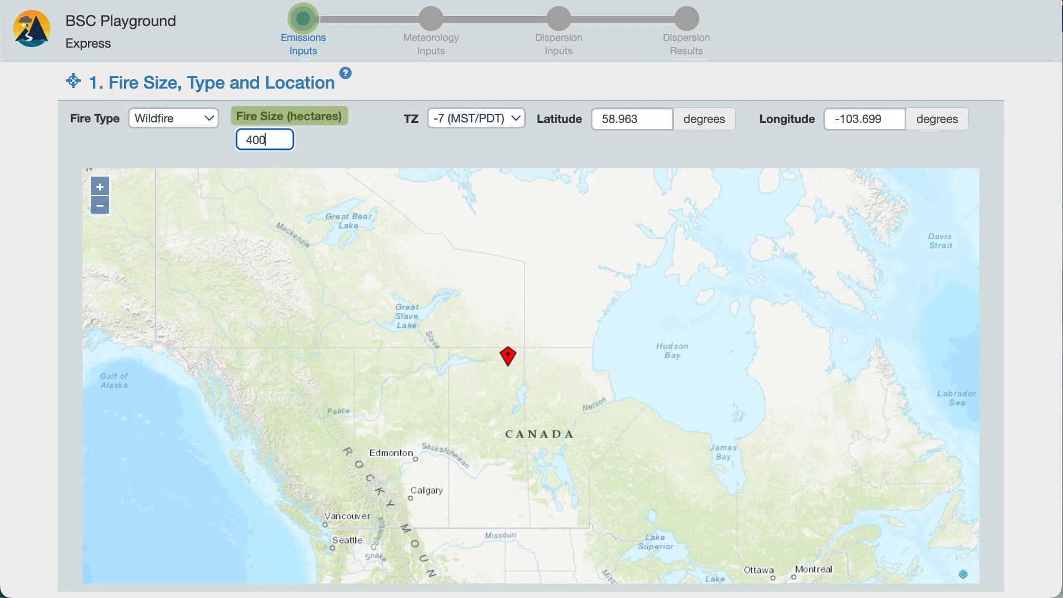
click(483, 116)
click(481, 138)
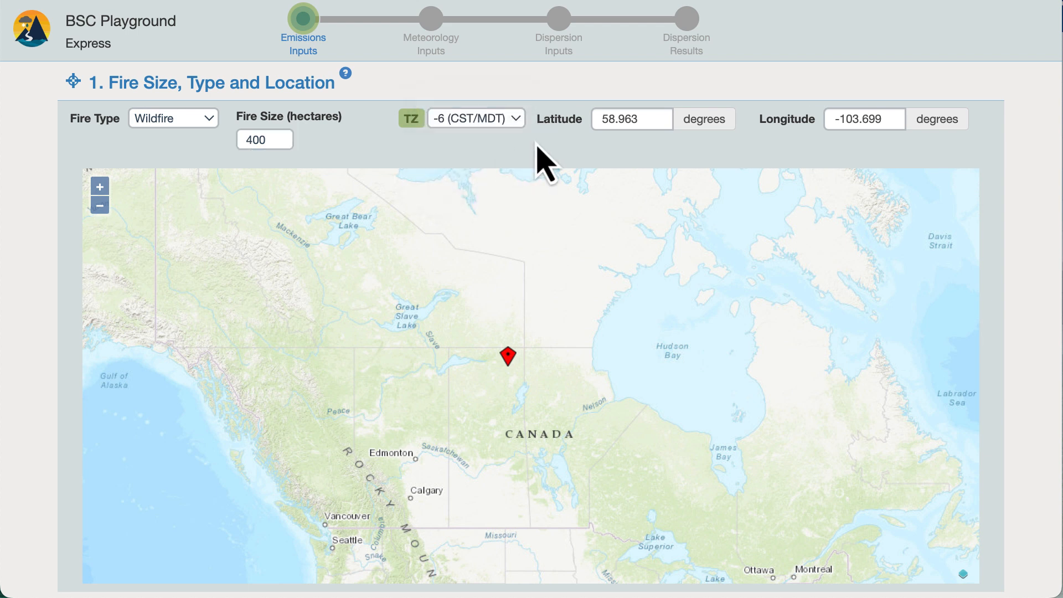
- Set the fire location to latitude 60.3 and longitude -100 degrees
click(640, 116)
text(6)
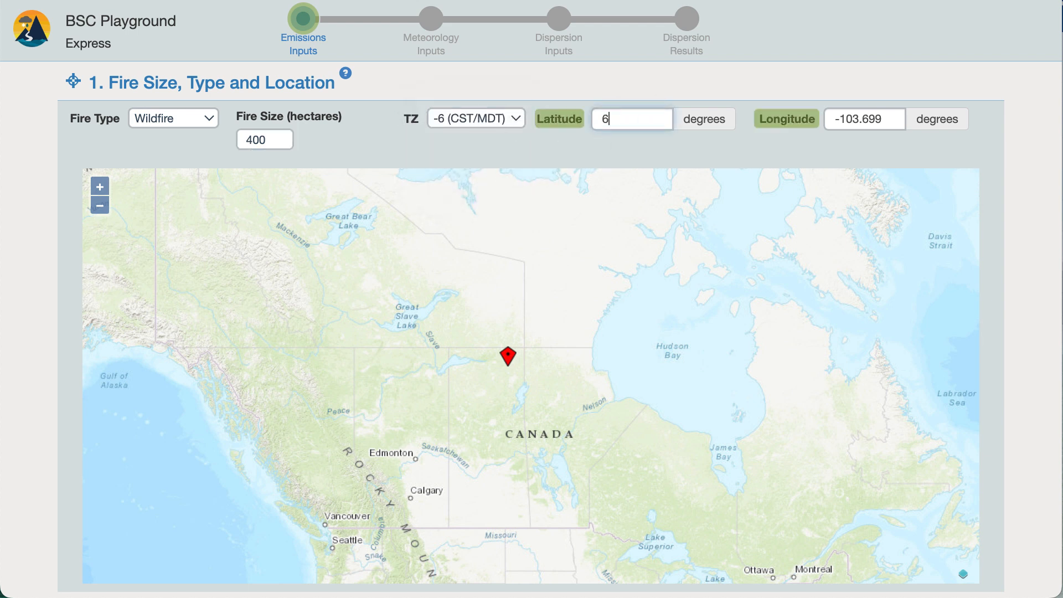
text(0.3)
click(830, 120)
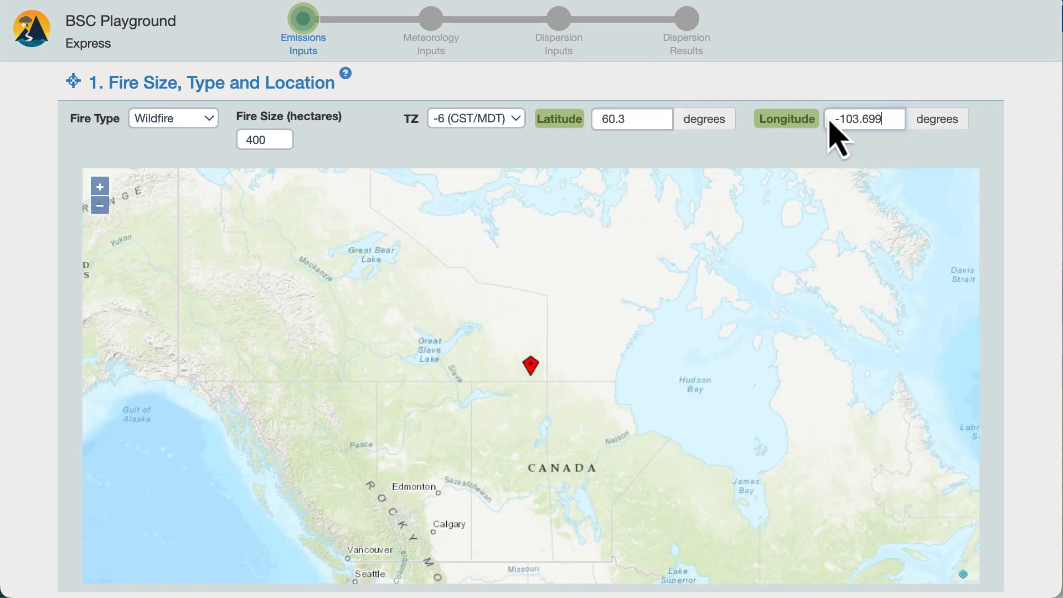
text(-100)
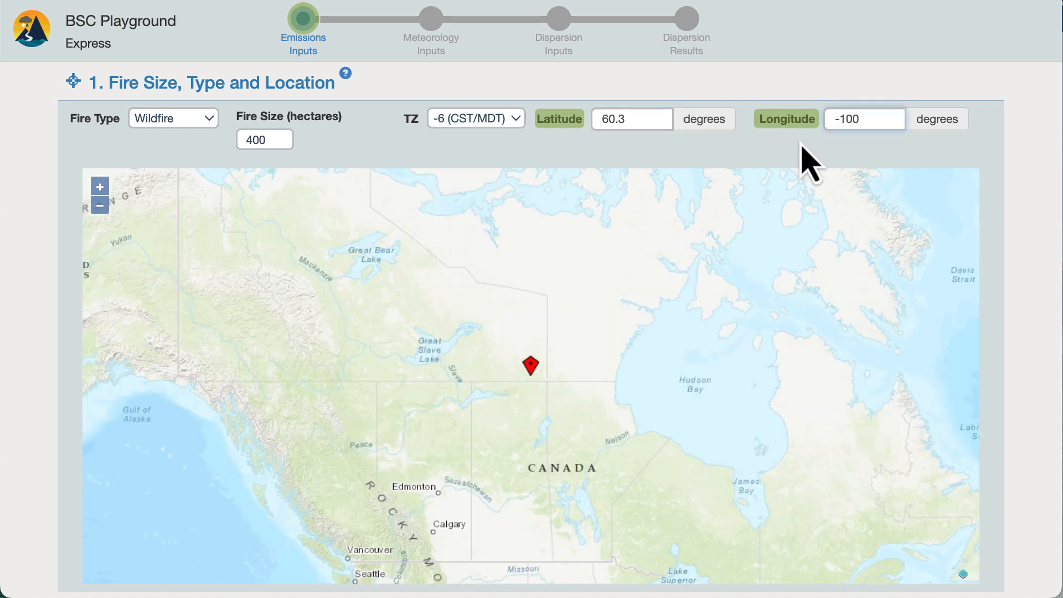
- Place the fire marker on the map southwest of Prince George, British Columbia, at about latitude 53.039 and longitude -124.48
double_click(481, 433)
click(300, 414)
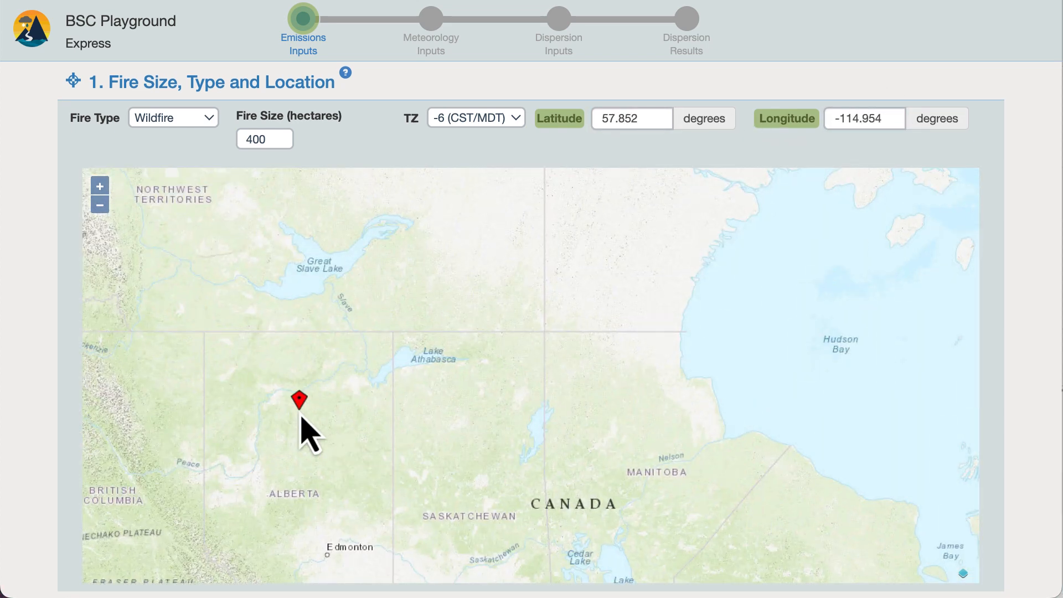
drag(207, 480, 570, 238)
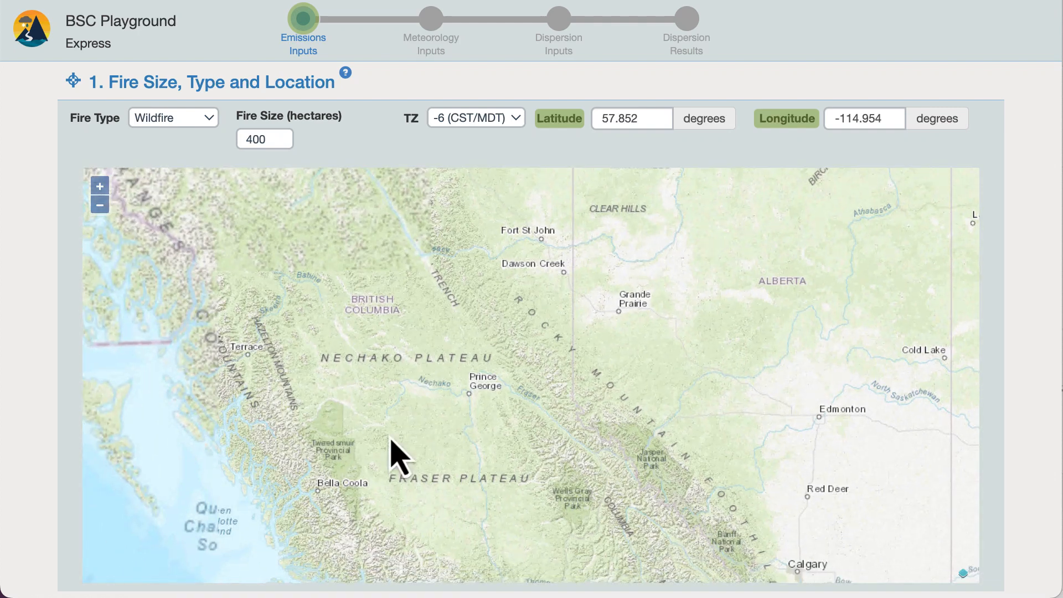
click(403, 446)
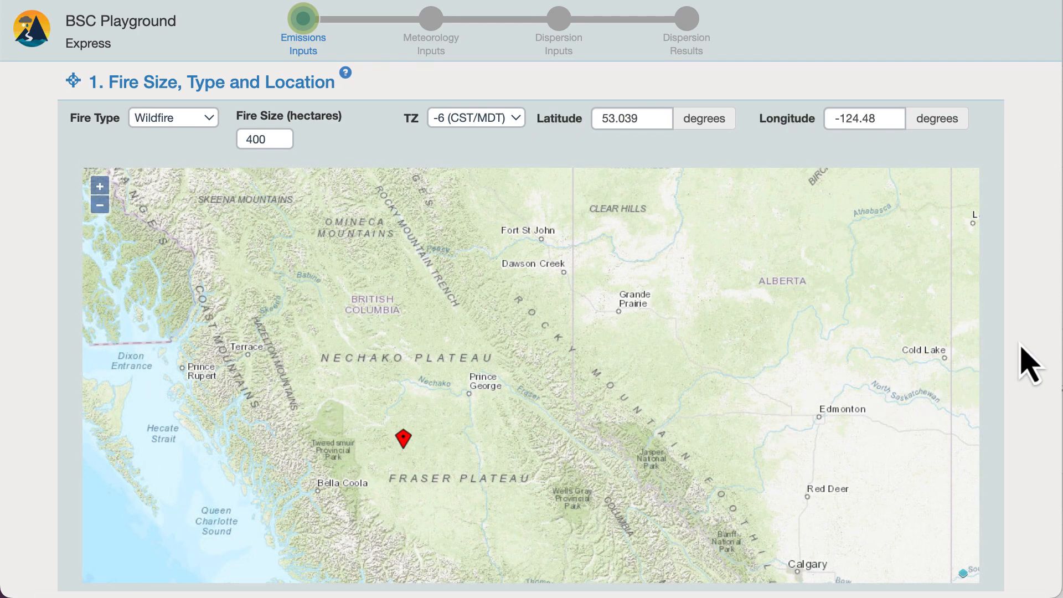
- Set the fire duration to 2 Days and expand the percent consumption graph
scroll(1023, 357, down, 5)
scroll(1031, 365, down, 2)
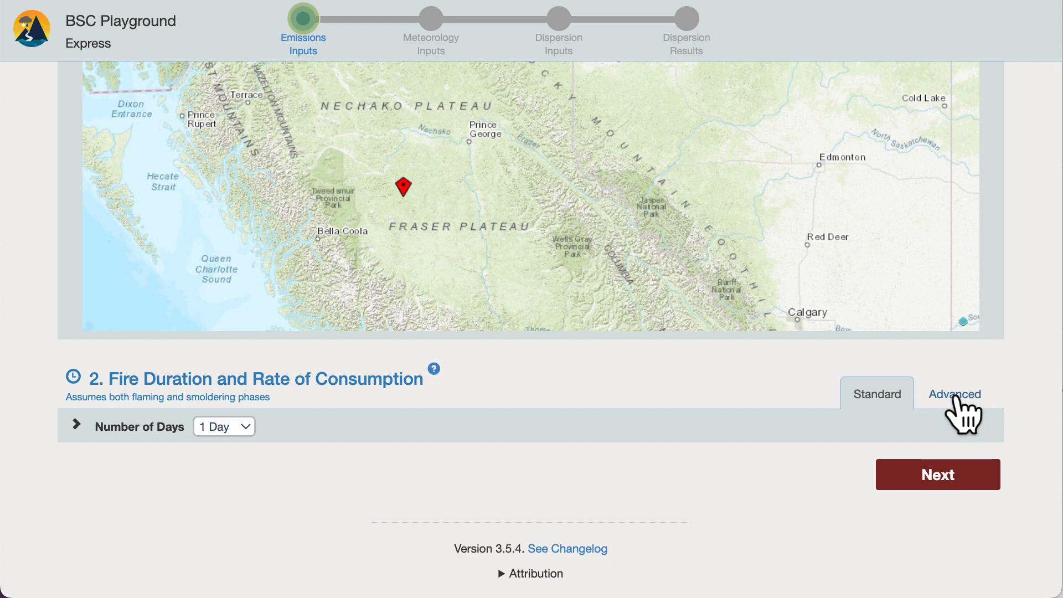
click(224, 427)
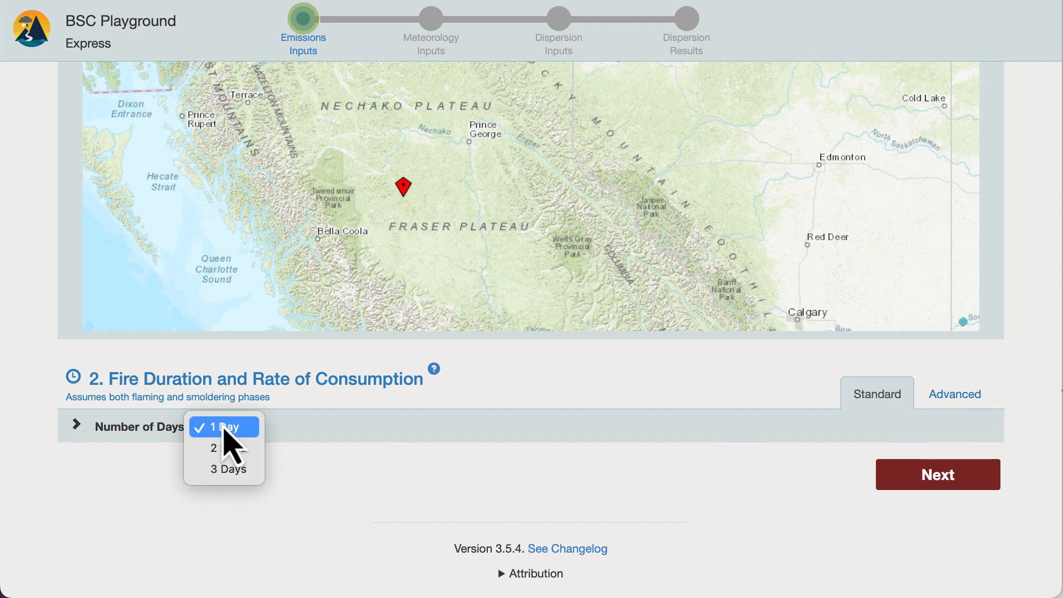
click(224, 450)
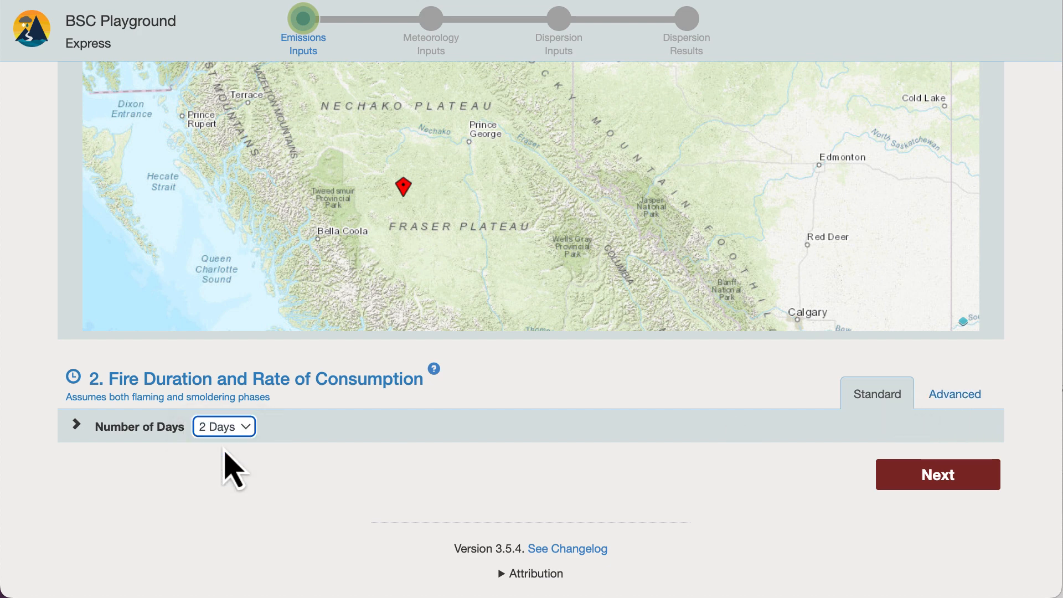
click(76, 424)
scroll(77, 422, down, 3)
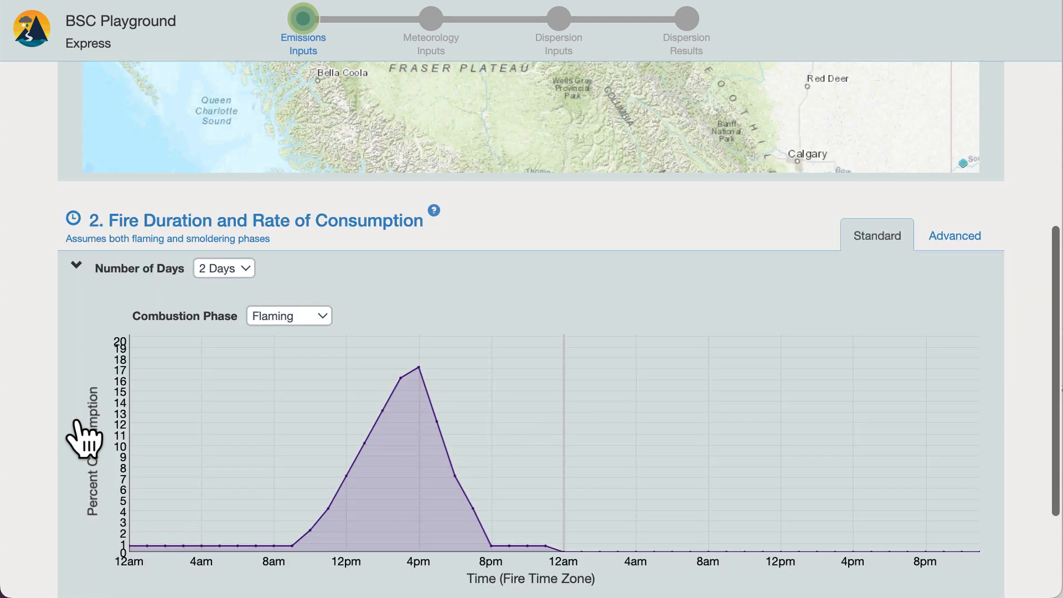
scroll(83, 438, down, 3)
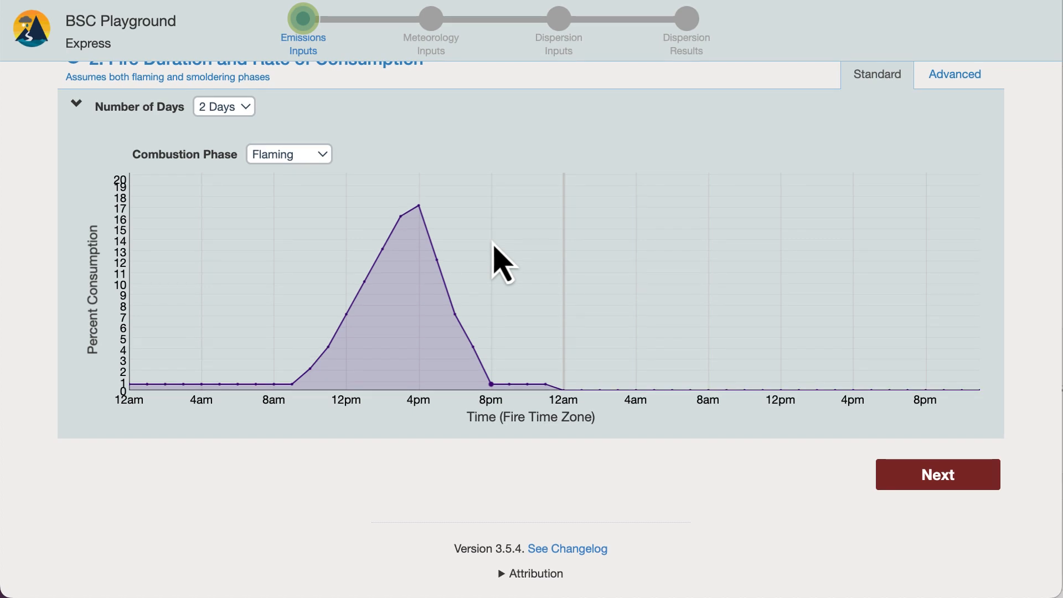
- Switch the consumption settings to Advanced, with a duration of 3 Days and the Smoldering combustion phase
click(955, 76)
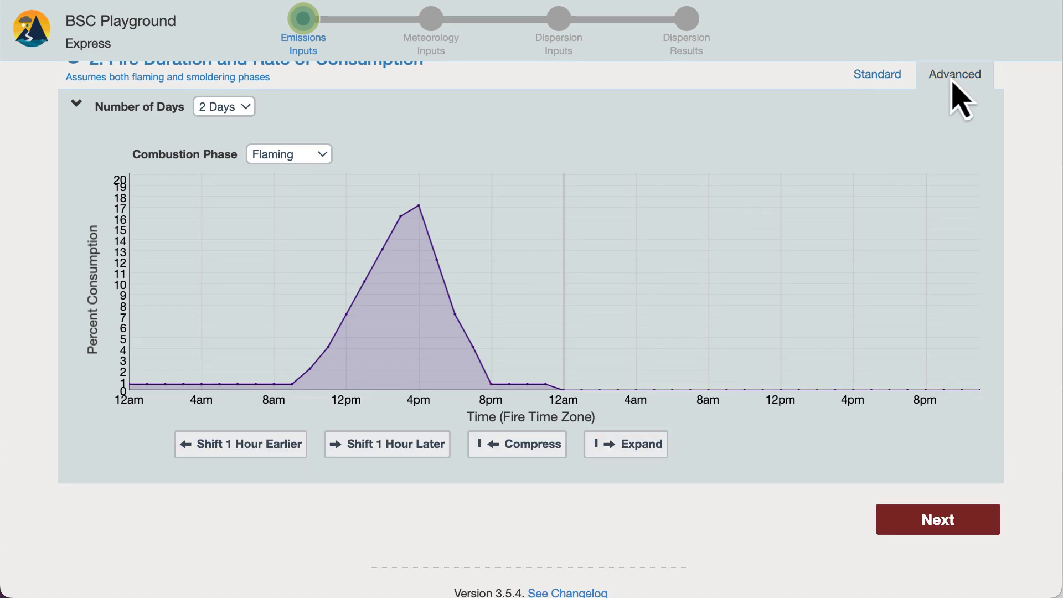
click(226, 108)
click(231, 129)
click(290, 157)
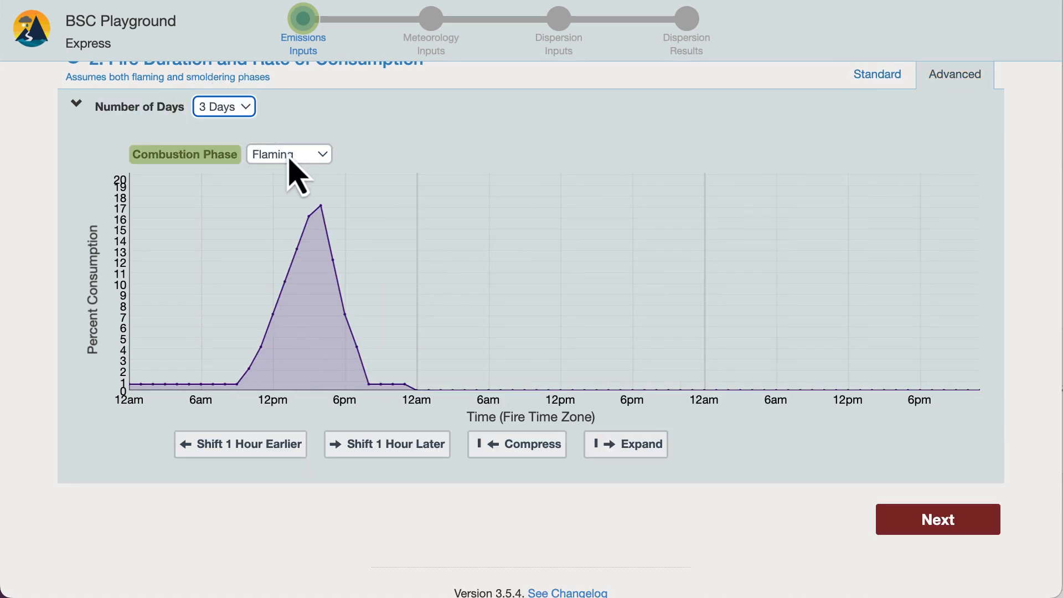
click(289, 176)
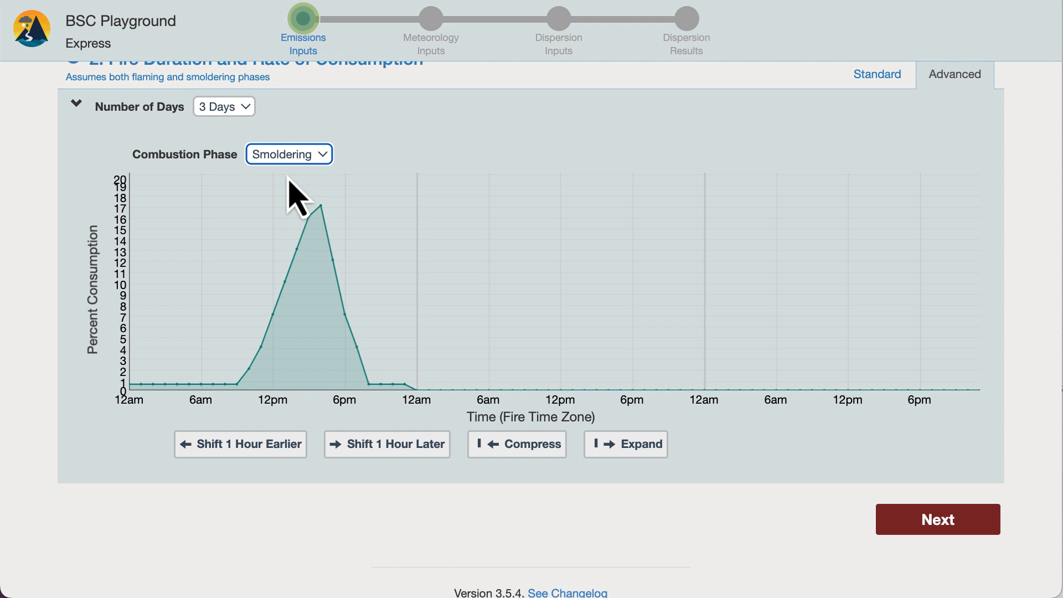
- Try the one-hour shifts in both directions and the compression and expansion of the smoldering consumption curve
click(275, 440)
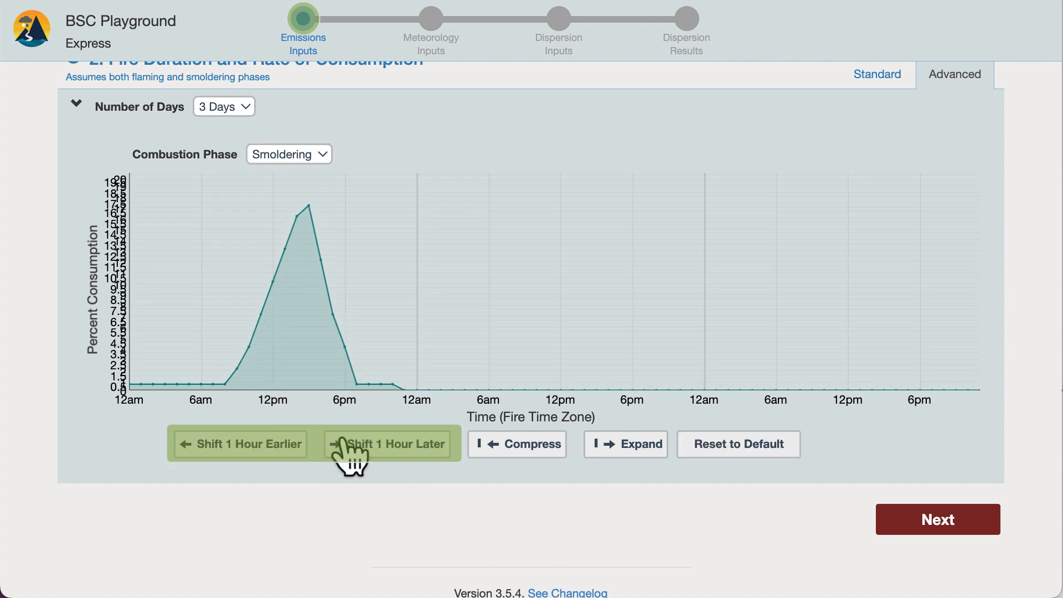
click(343, 440)
click(507, 441)
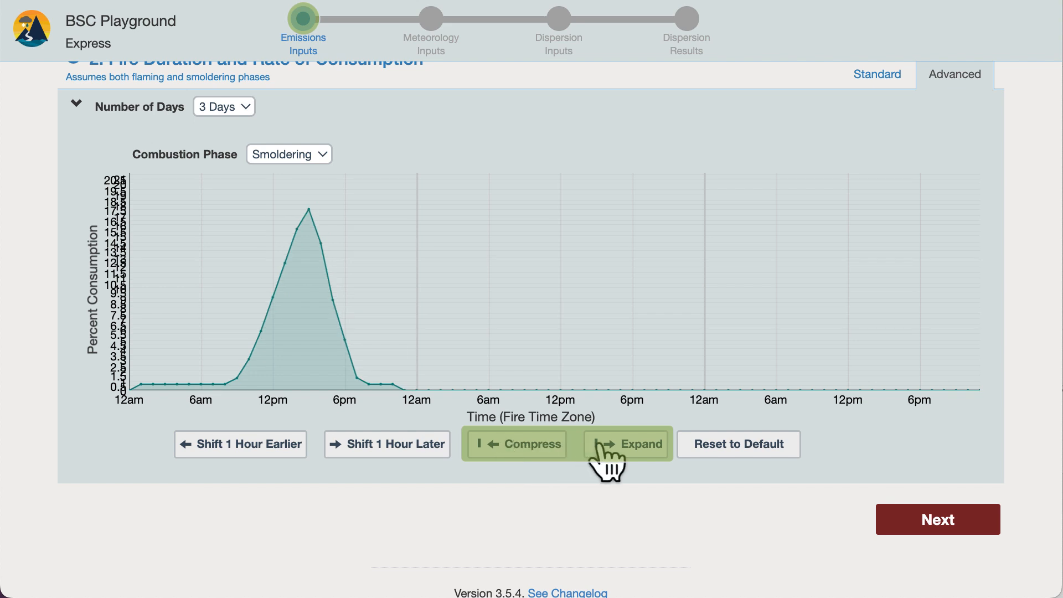
click(602, 446)
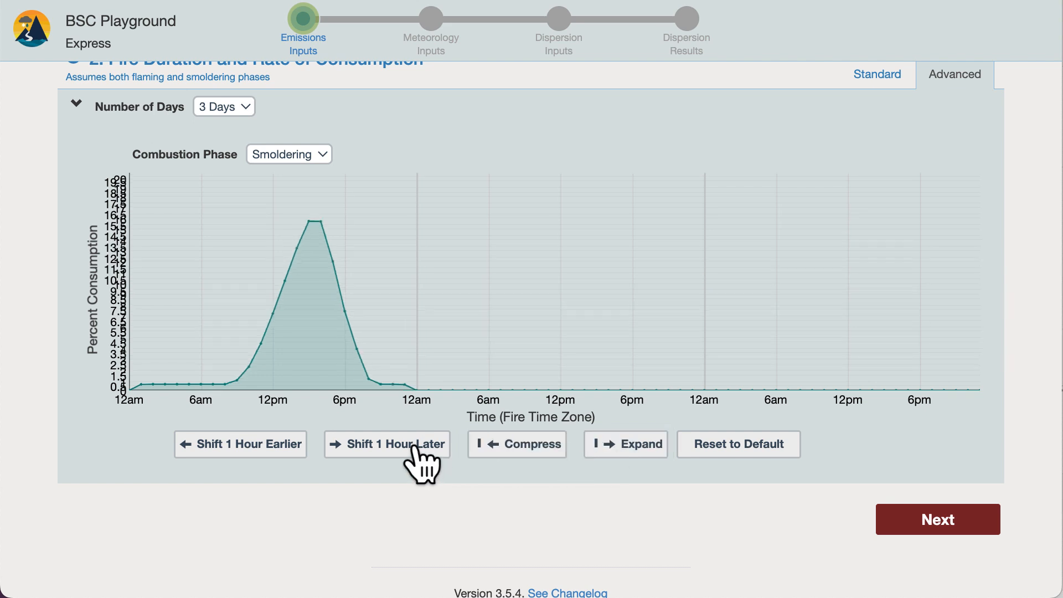
- Shift the smoldering curve four hours later, compress it once, and reset it to the default
click(414, 445)
click(414, 446)
click(414, 446)
click(414, 446)
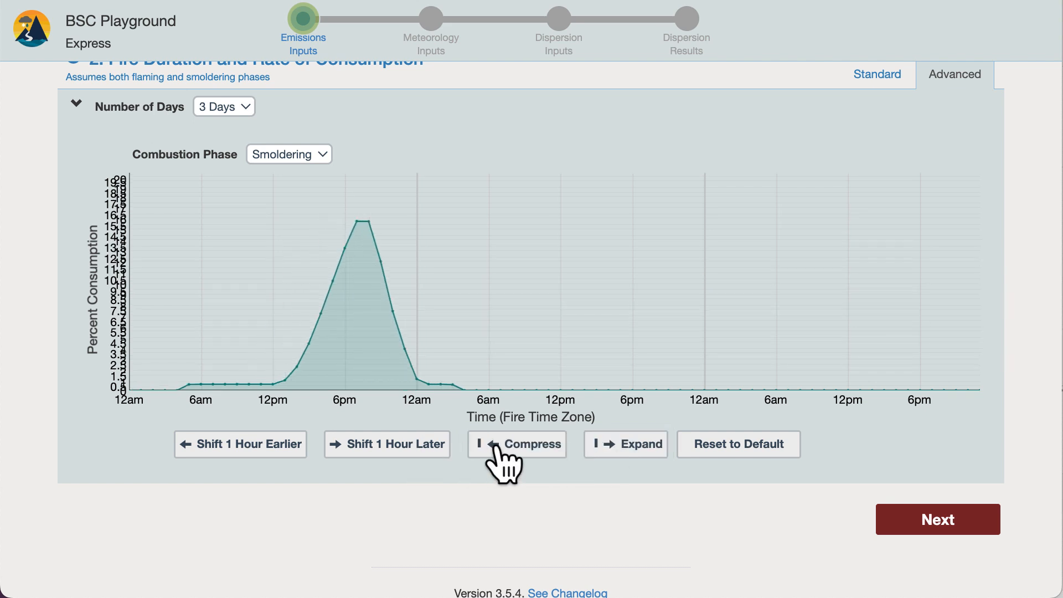
click(496, 445)
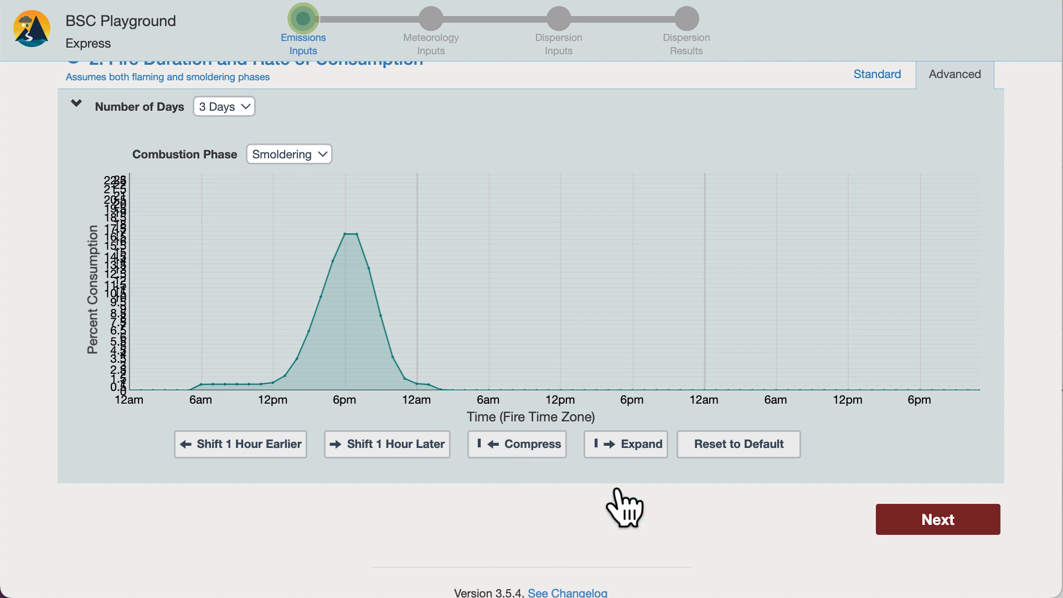
click(737, 446)
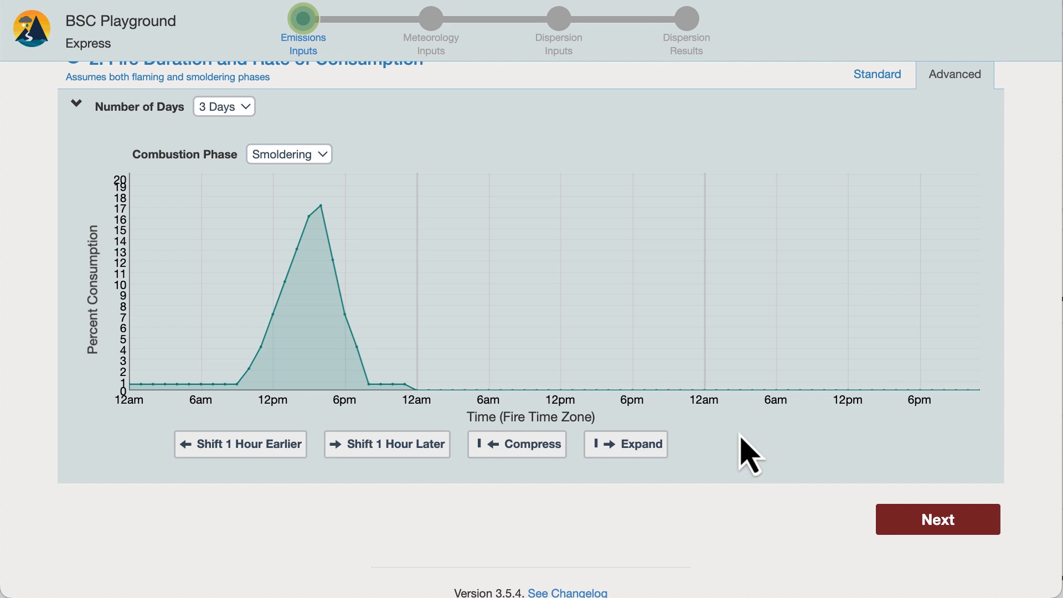
- Redraw the smoldering consumption curve freehand across the three days with several isolated peaks and dips, and reset it to the default
mouse_move(224, 314)
mouse_down()
mouse_move(224, 302)
mouse_move(355, 252)
mouse_move(475, 347)
mouse_move(557, 345)
mouse_move(656, 242)
mouse_move(719, 261)
mouse_move(824, 253)
mouse_move(918, 271)
mouse_move(712, 244)
mouse_move(496, 379)
mouse_move(444, 325)
mouse_up()
click(225, 226)
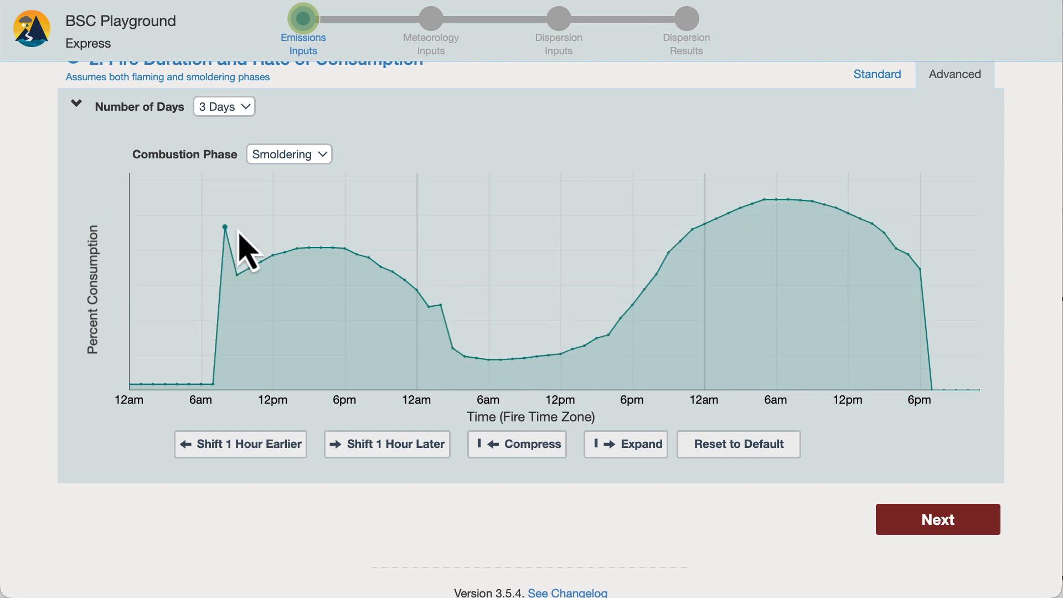
click(573, 240)
click(369, 330)
click(822, 324)
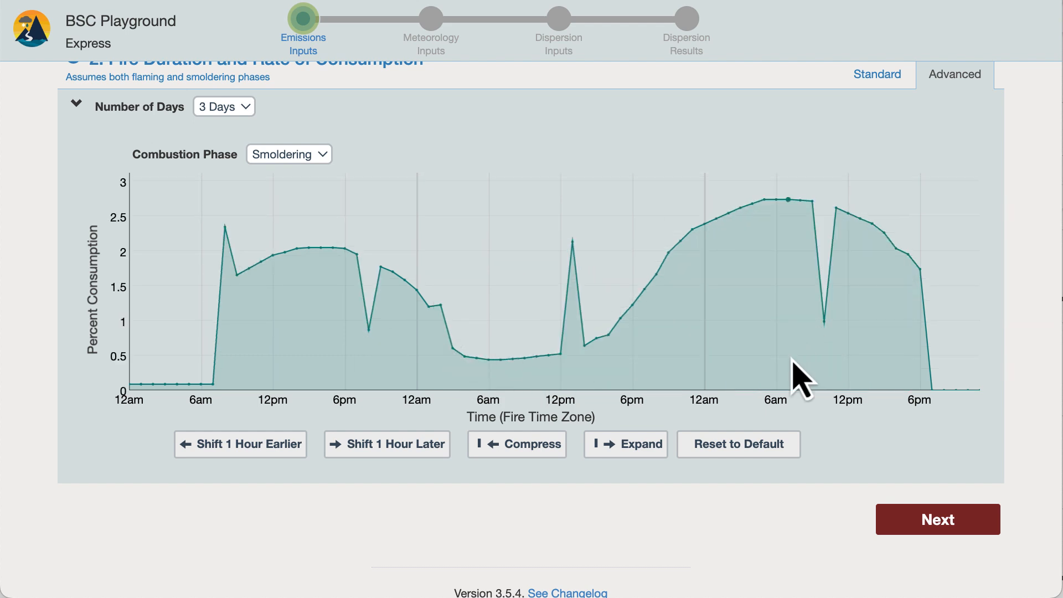
click(740, 459)
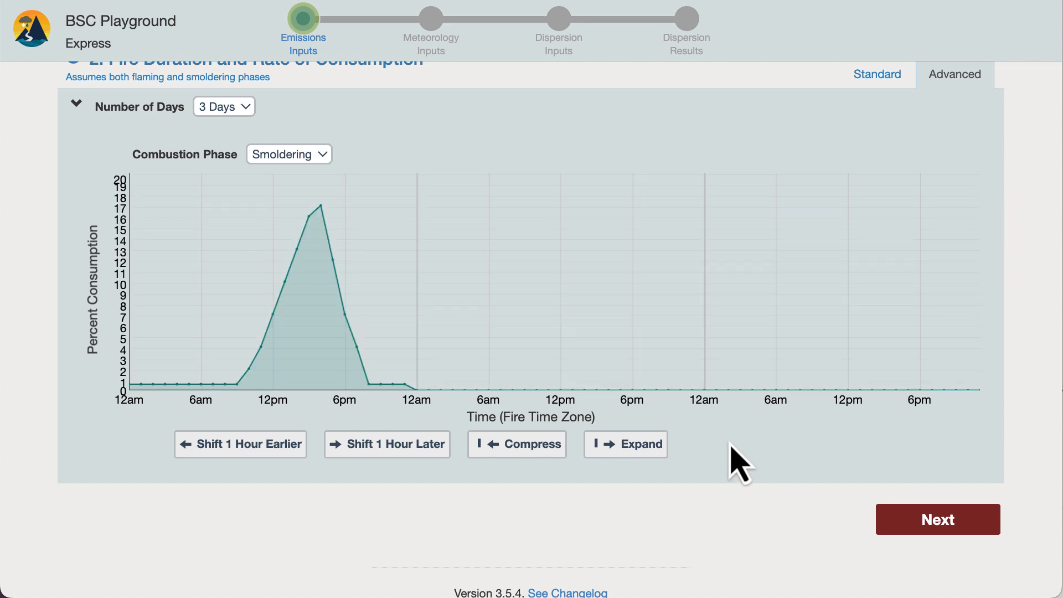
- Accept the emissions inputs and continue to the meteorology inputs
scroll(741, 464, down, 2)
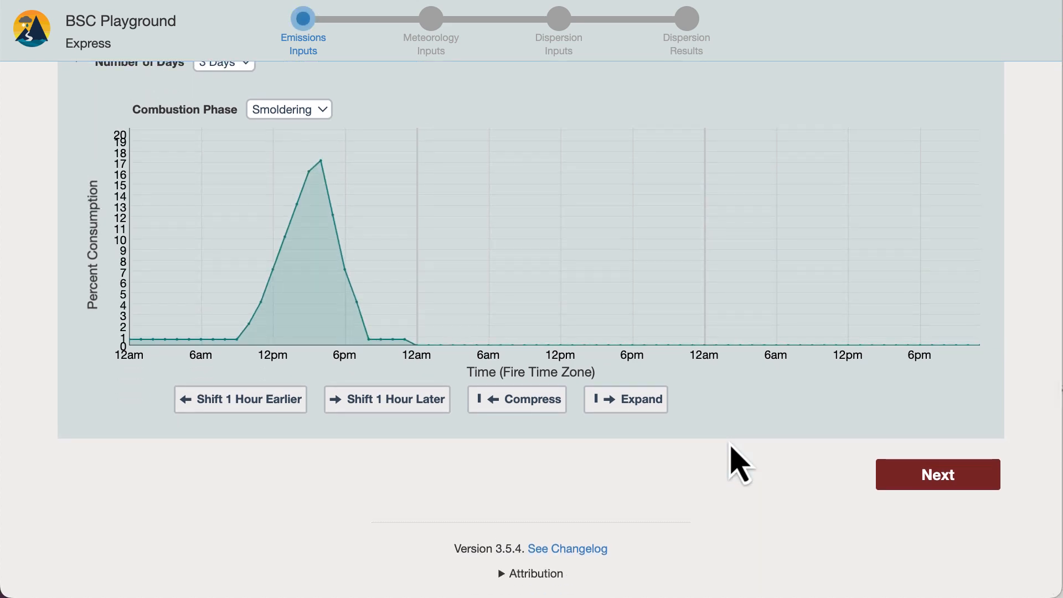
click(940, 477)
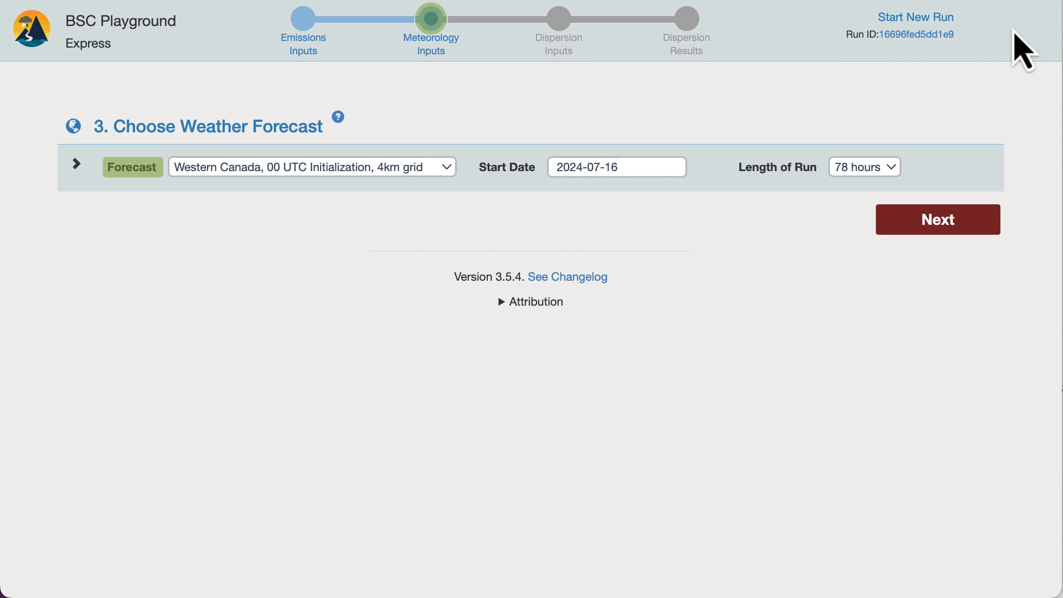
- Choose the Canada, 12 UTC Initialization, 12km grid forecast and expand the map of the forecast domains
click(449, 167)
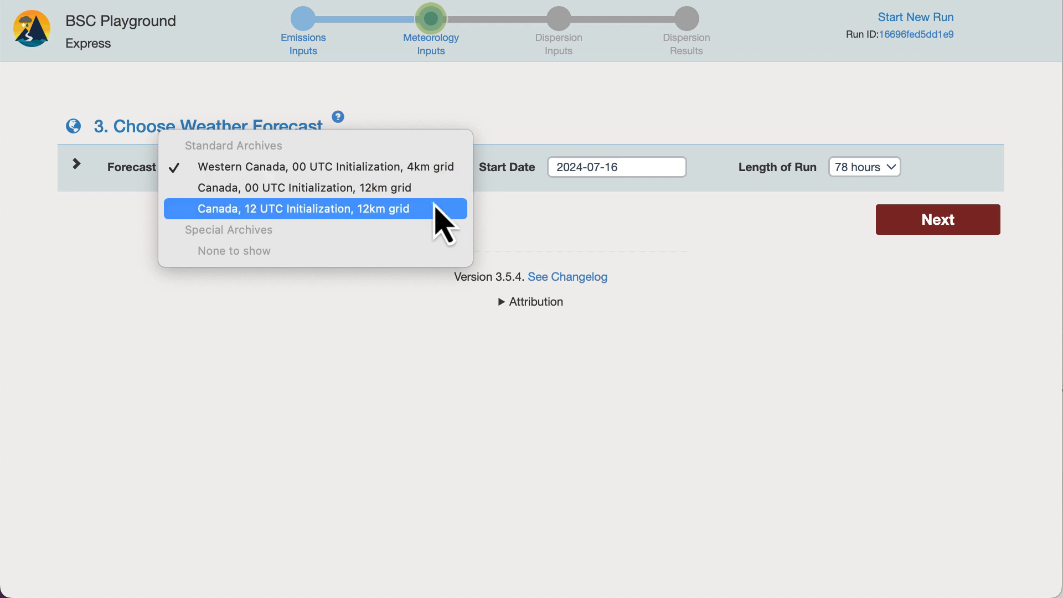
click(434, 209)
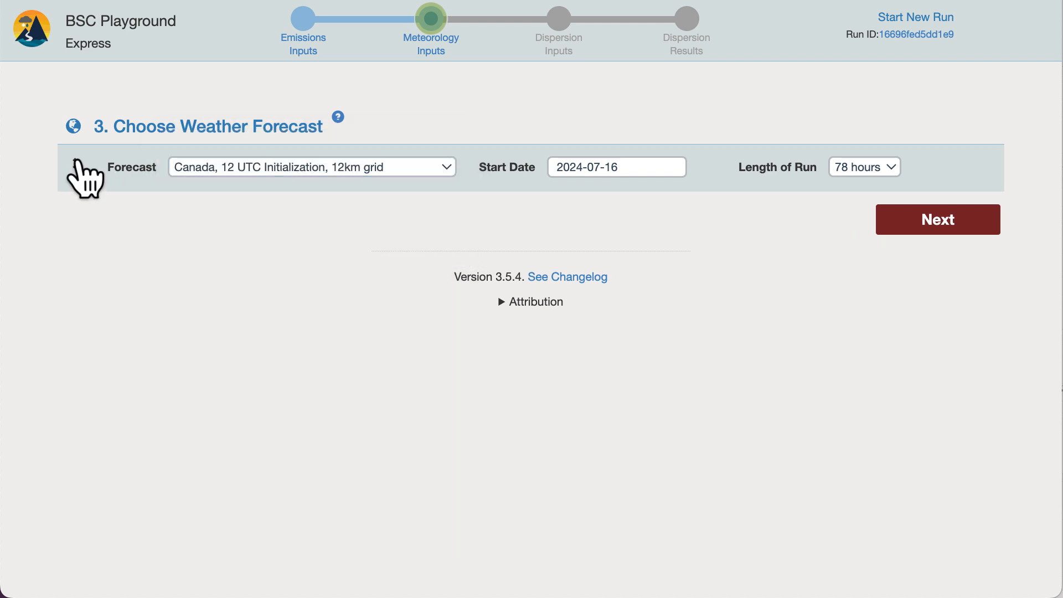
click(78, 164)
scroll(81, 172, down, 3)
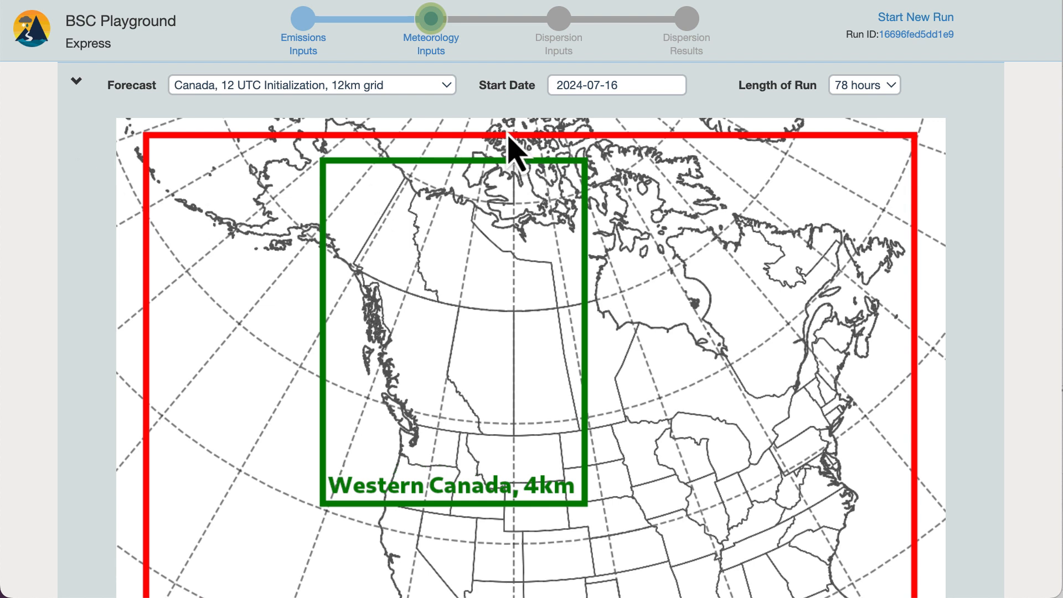
- Check which start dates are available back to January 2024 and return to July 2024 to pick July 16
click(591, 87)
double_click(563, 113)
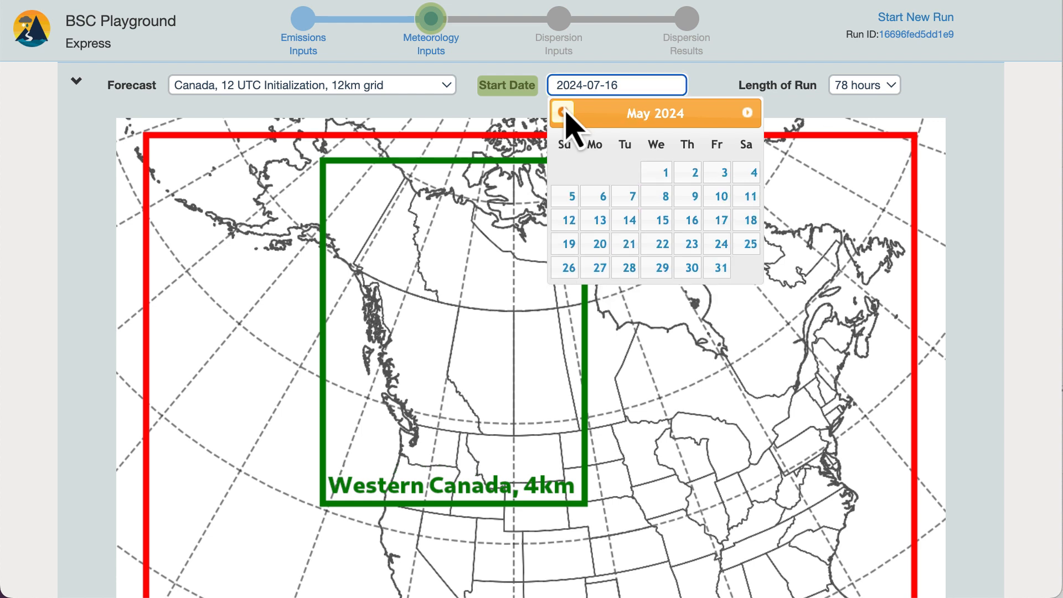
double_click(564, 113)
click(563, 113)
click(563, 113)
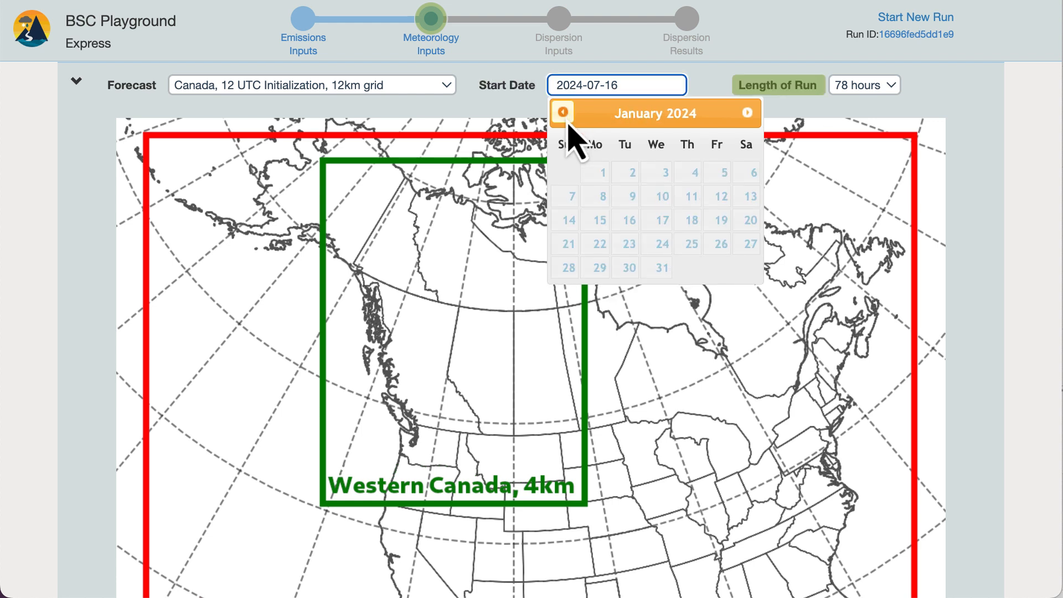
double_click(629, 200)
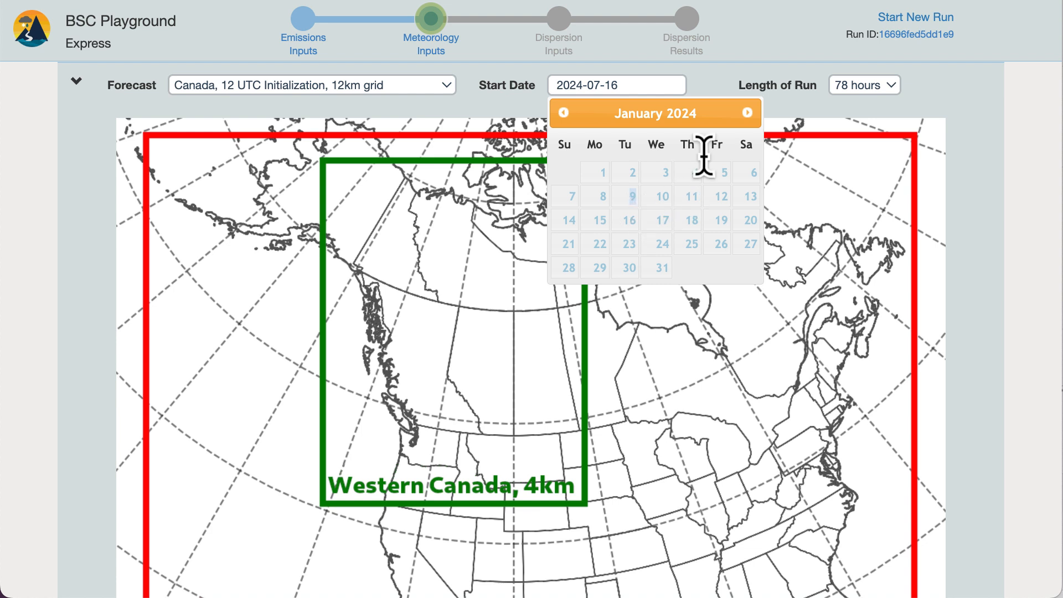
click(747, 113)
click(747, 114)
click(747, 113)
click(746, 114)
click(747, 113)
click(747, 113)
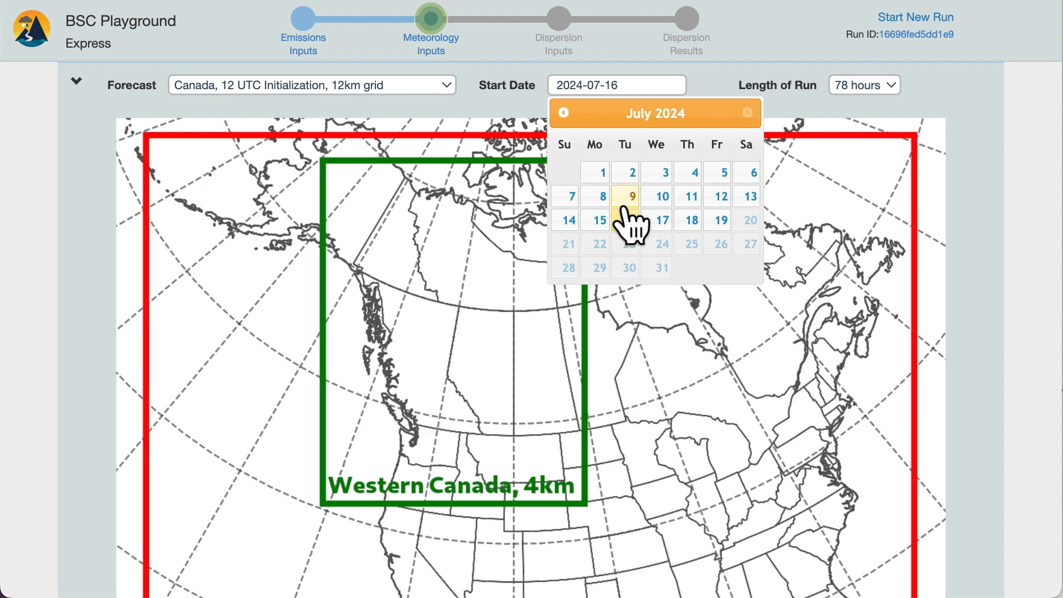
click(599, 220)
- Select the Western Canada, 00 UTC Initialization, 4km grid forecast with a run length of 78 hours and continue to the dispersion inputs
click(421, 85)
click(407, 48)
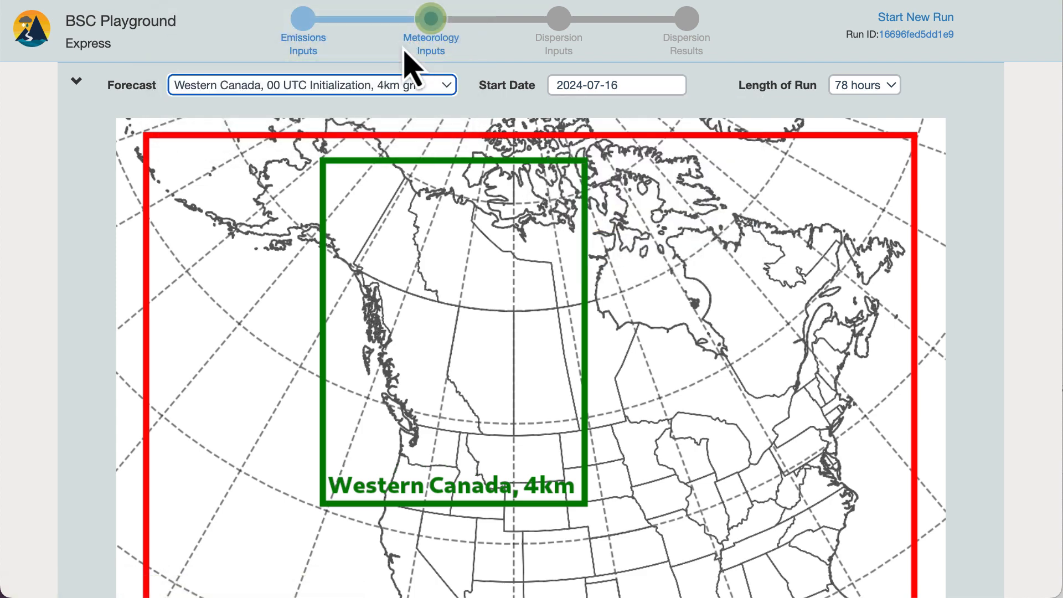
click(857, 92)
click(854, 88)
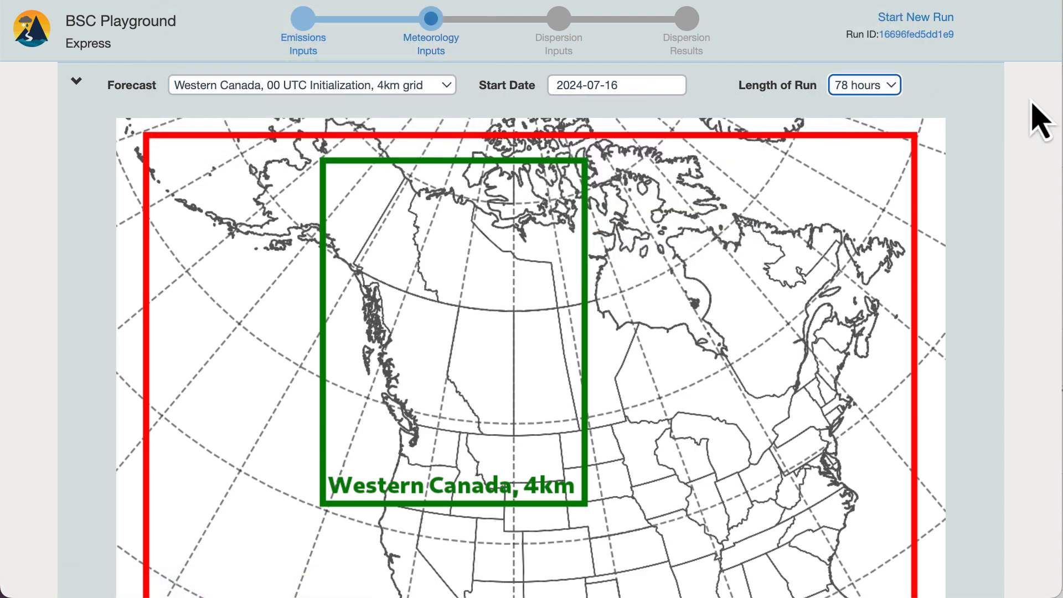
scroll(1033, 122, down, 5)
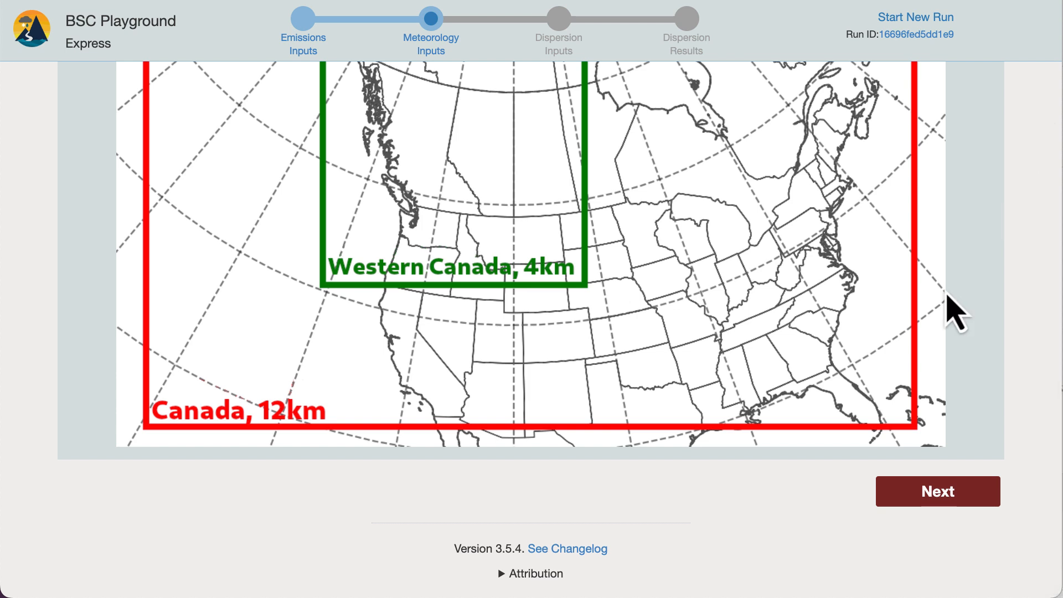
click(938, 493)
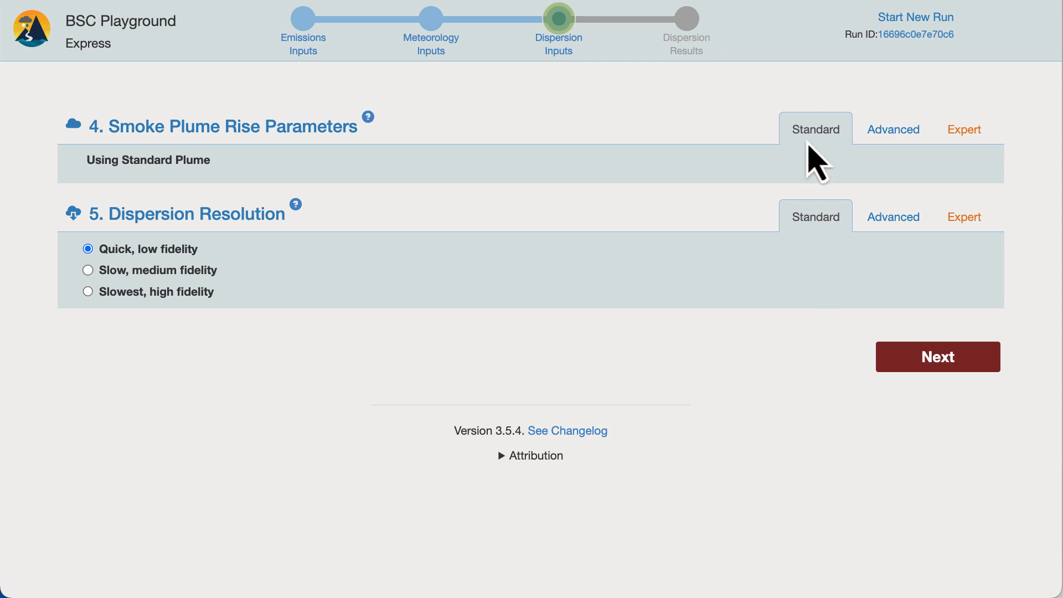
- Switch the smoke plume rise parameters to Advanced and try a 140% plume top before setting it to 80% of the standard plume
click(808, 142)
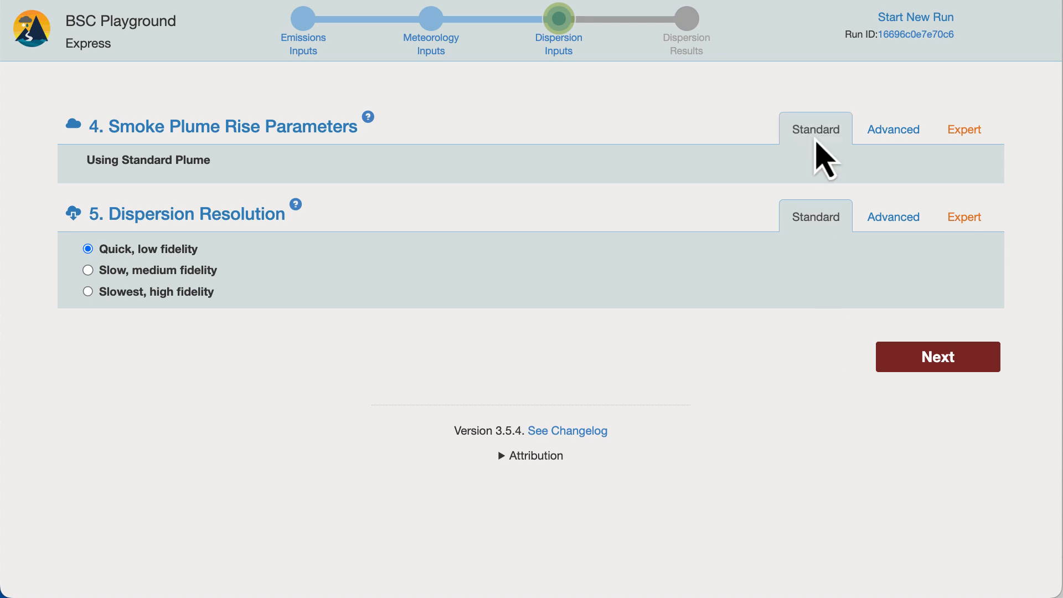
click(895, 139)
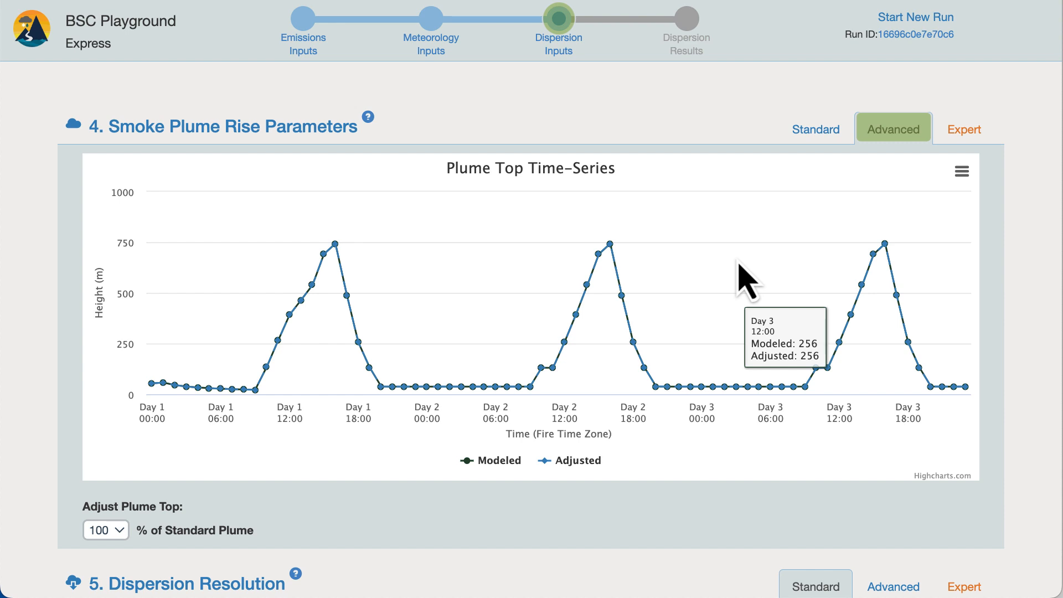
click(117, 531)
click(115, 487)
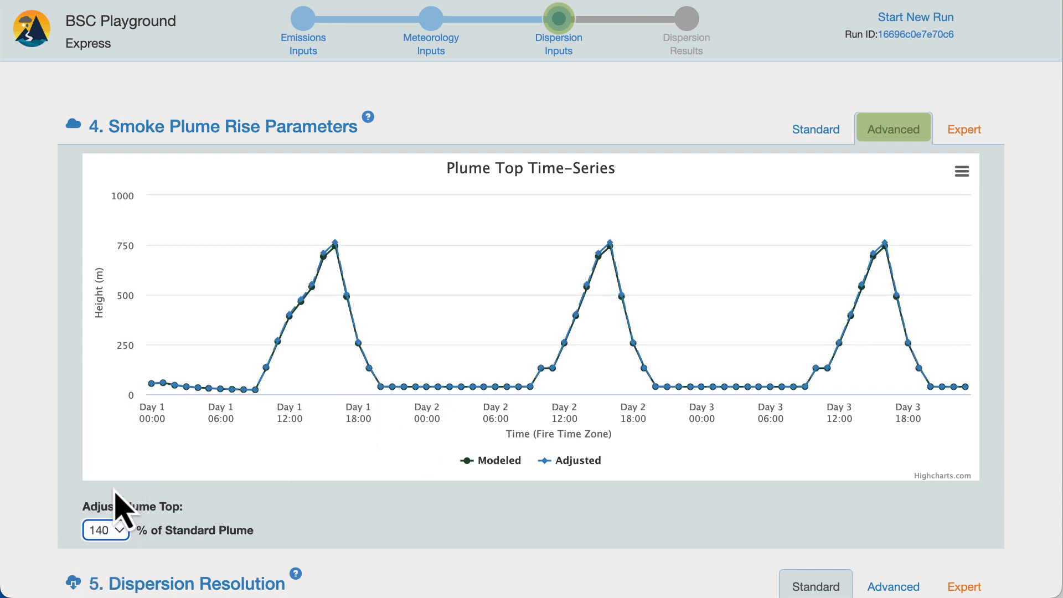
click(119, 530)
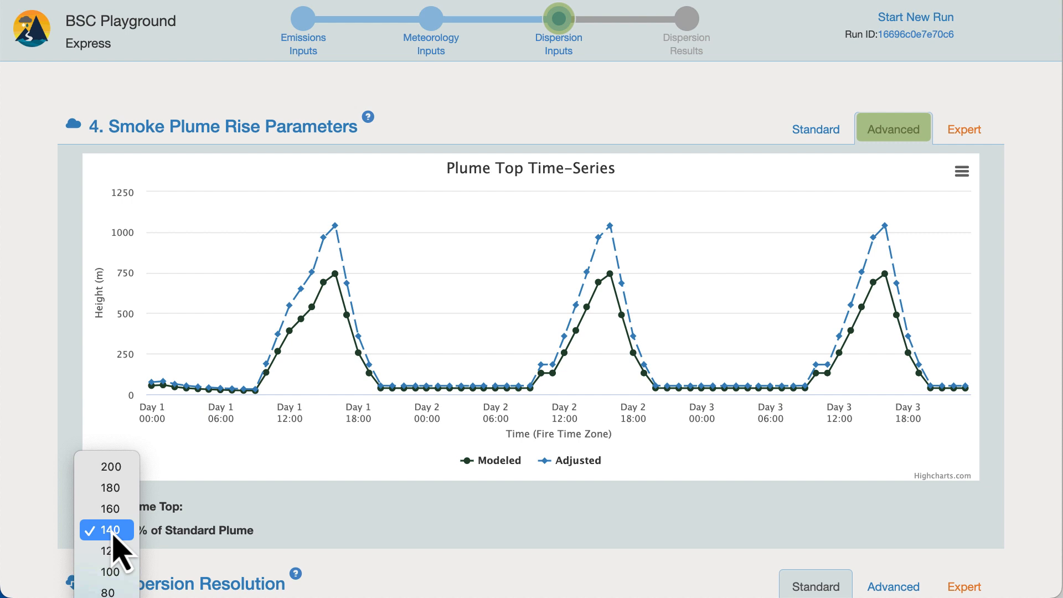
click(109, 590)
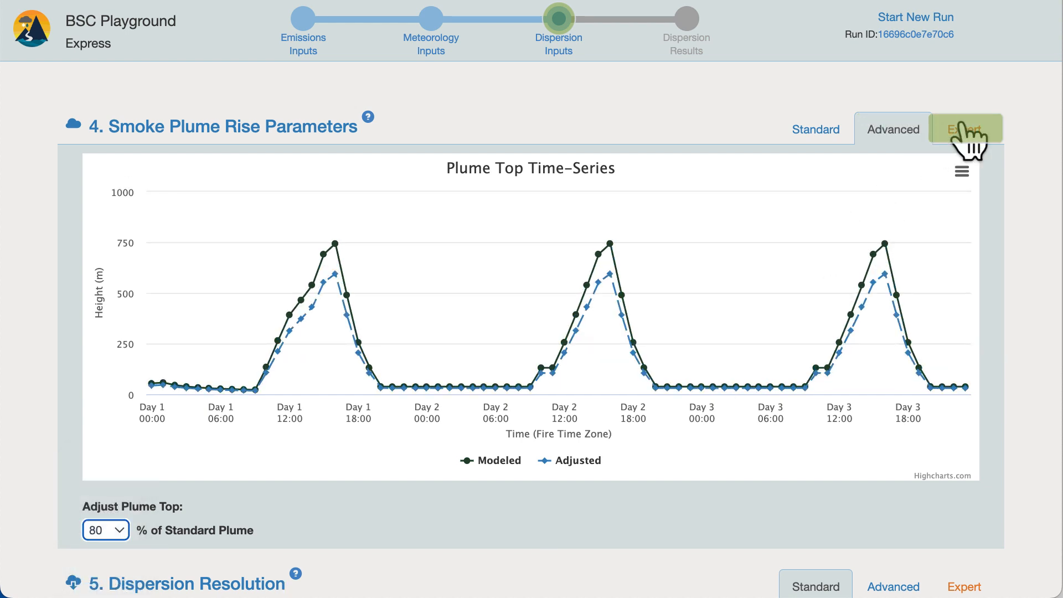
- Switch the smoke plume rise parameters to Expert and review the vertical emissions profile, surface fraction and vertical level options
click(965, 131)
scroll(969, 145, down, 3)
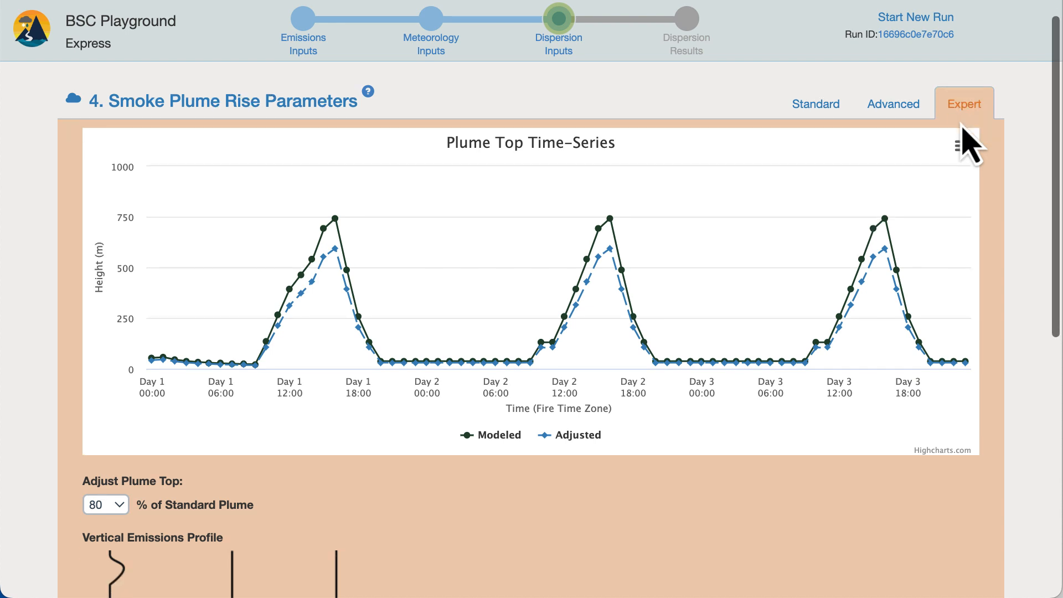
scroll(969, 145, down, 4)
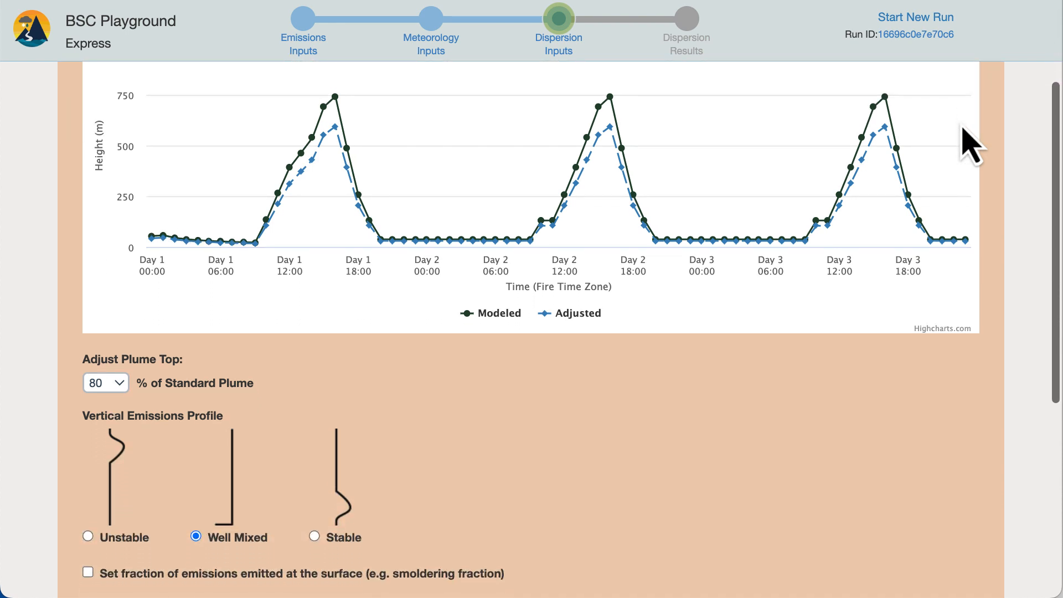
scroll(969, 145, down, 2)
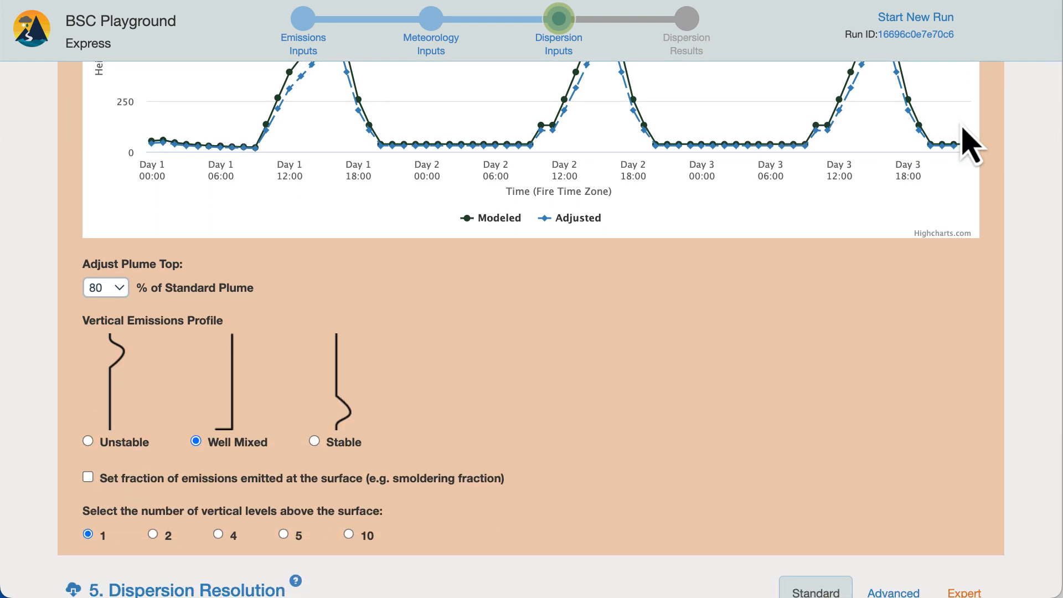
scroll(969, 145, up, 9)
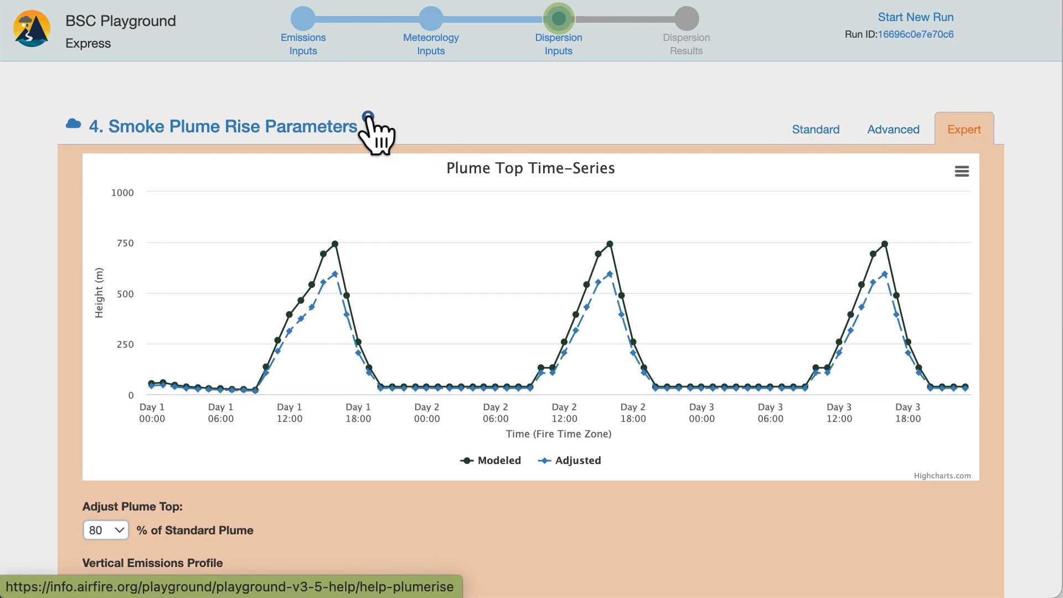
- Switch the dispersion resolution to Advanced, with a 4000 x 2300 km grid size limit and Medium for both particle number and grid resolution
scroll(416, 135, down, 18)
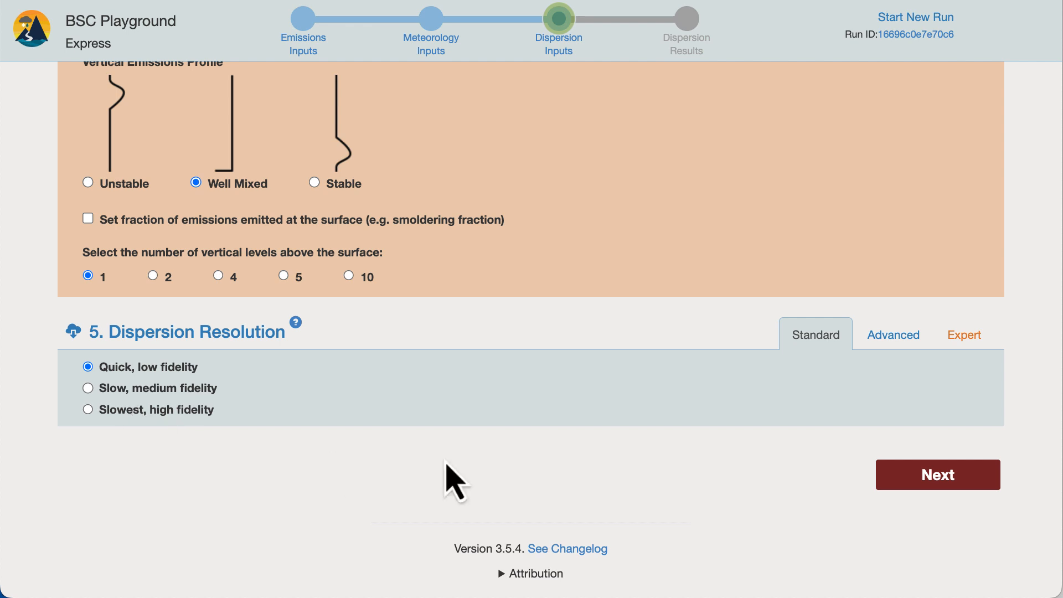
click(884, 343)
scroll(884, 344, down, 5)
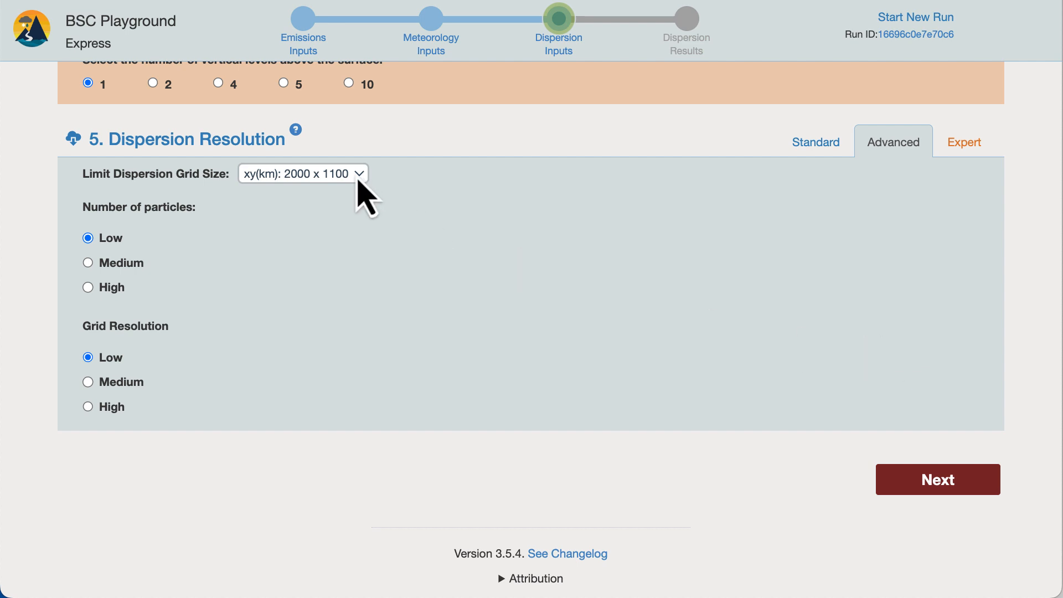
click(357, 175)
click(354, 159)
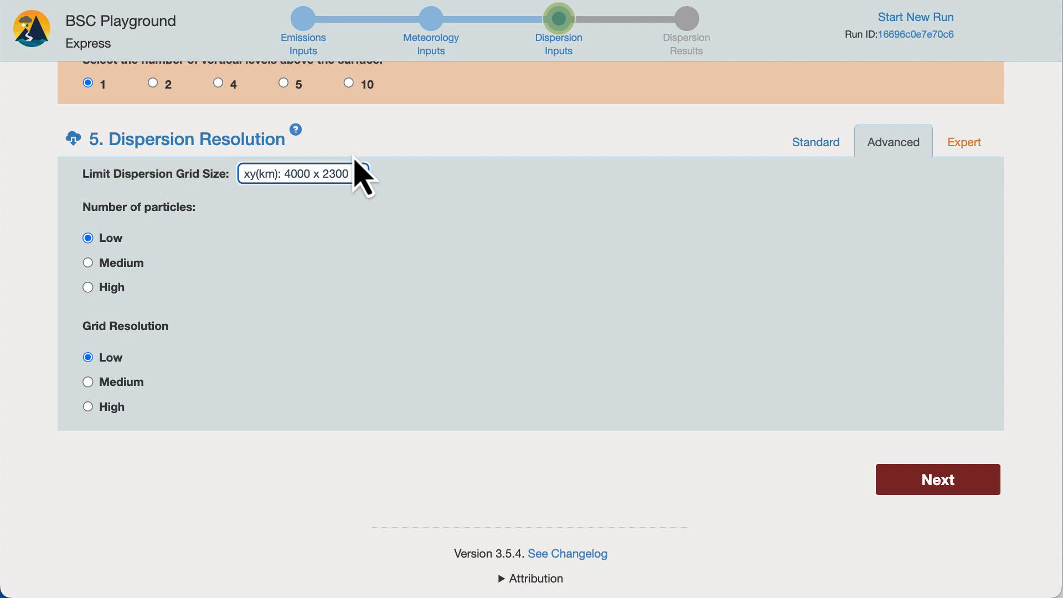
click(110, 264)
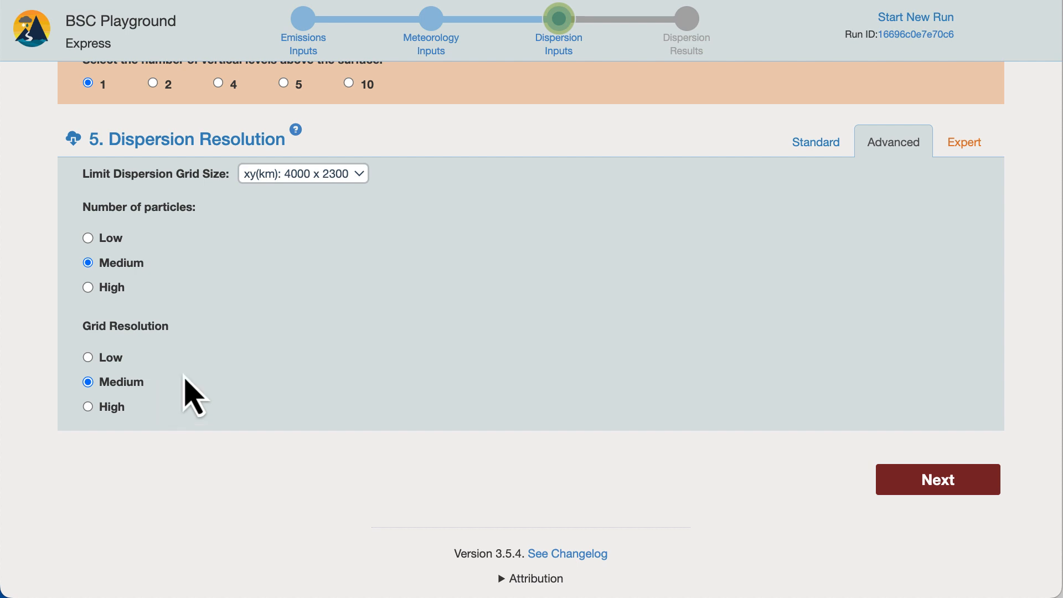
click(353, 176)
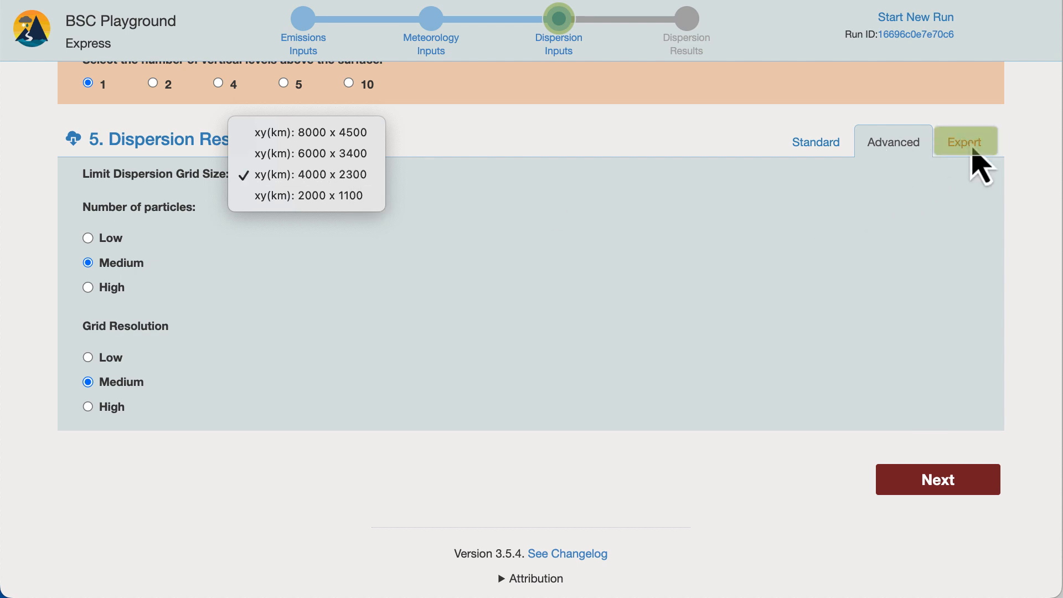
- Switch the dispersion resolution to Expert, set the output grid size to 4000 x 2300 km and start the dispersion run
click(971, 149)
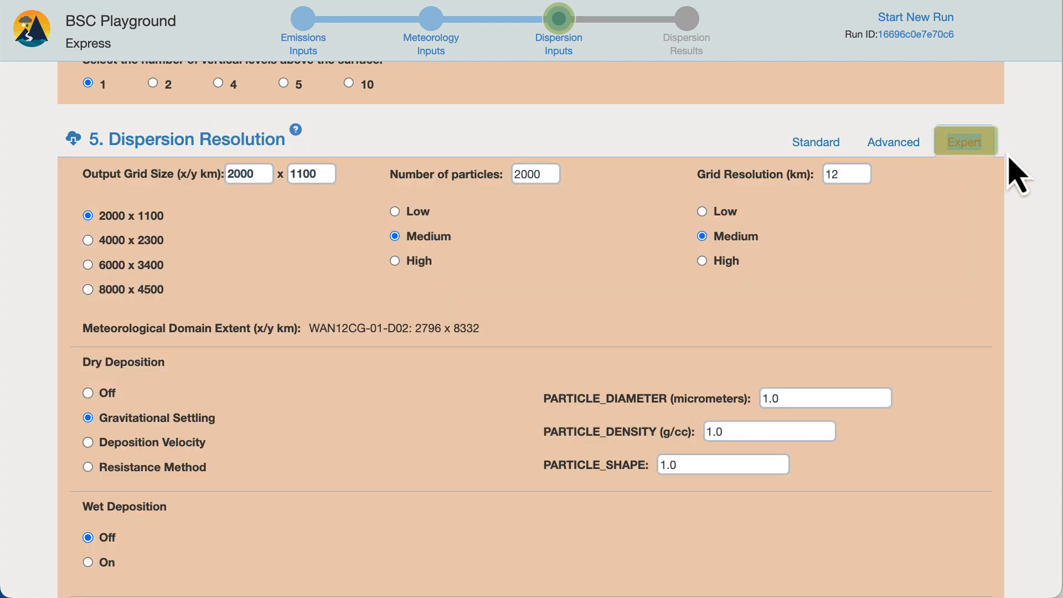
scroll(1021, 176, down, 3)
scroll(1019, 166, down, 2)
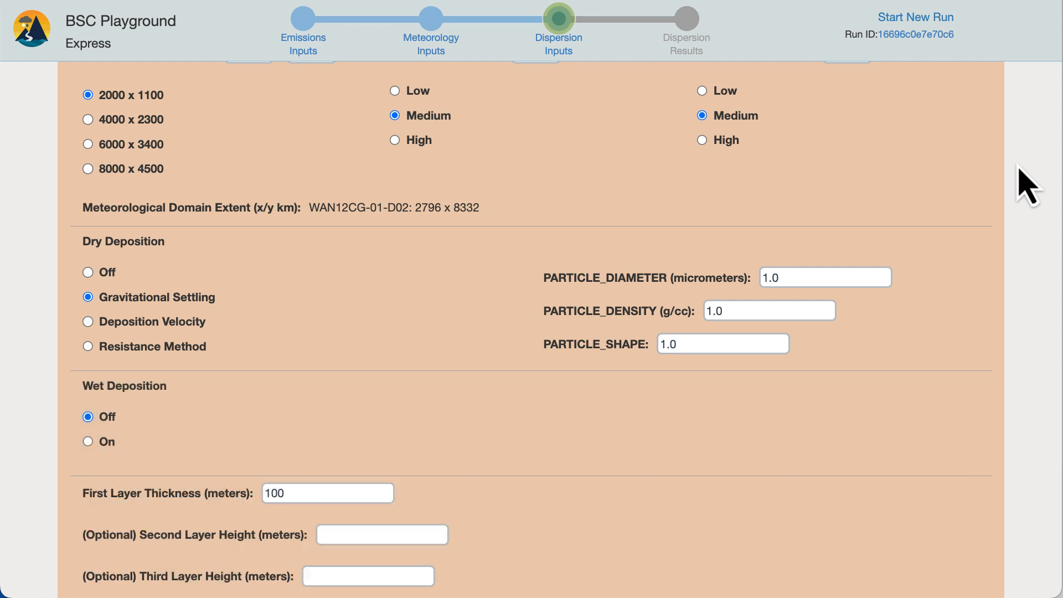
click(89, 119)
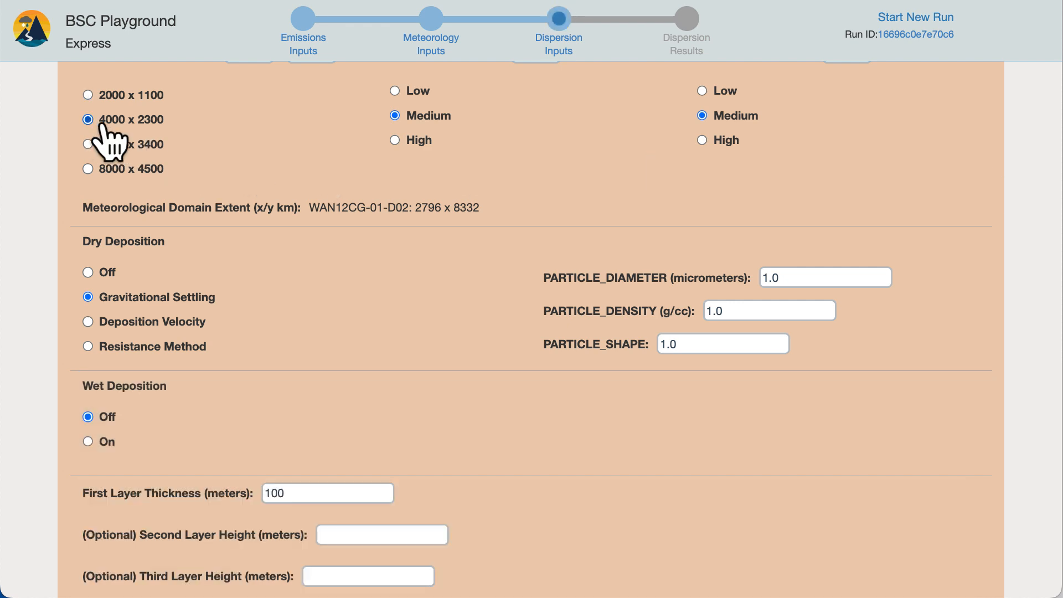
scroll(899, 435, down, 3)
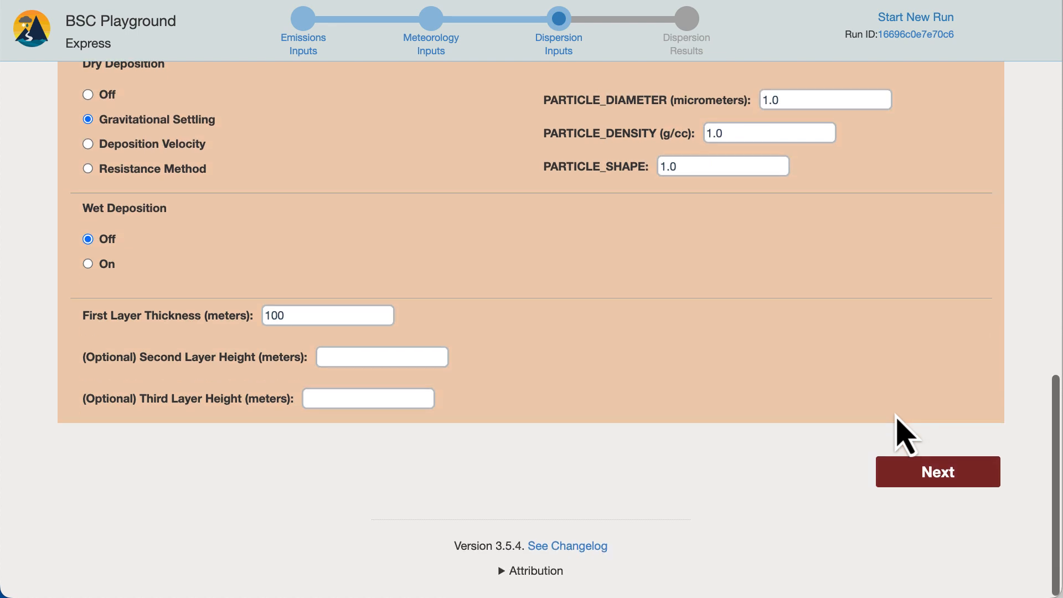
click(939, 479)
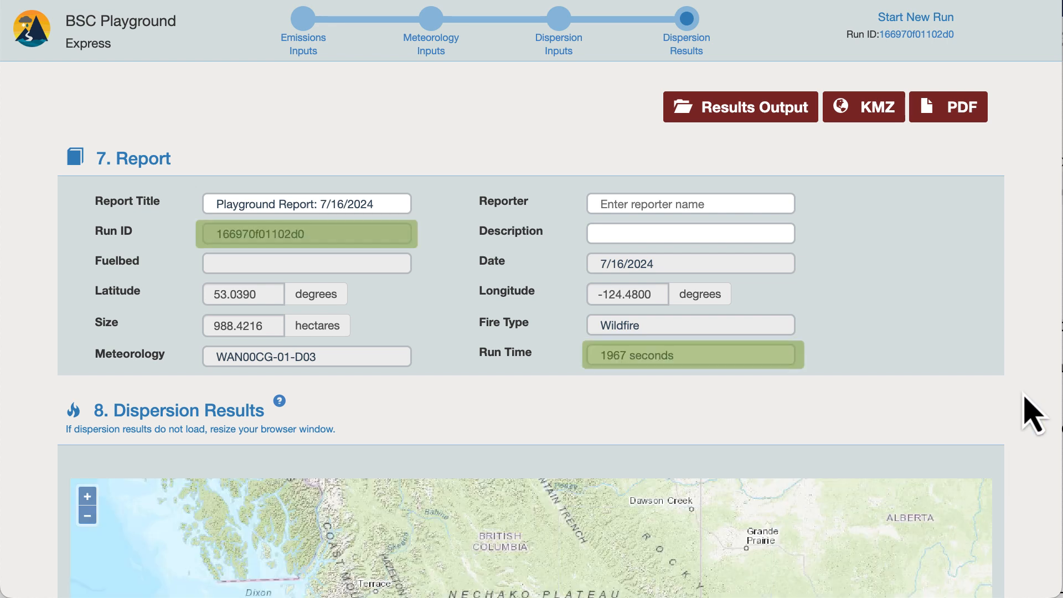
- Fill in the report with the title "Tutorial", the reporter "WFRT" and the description "Smoke in BC"
triple_click(344, 206)
text(Tutorial)
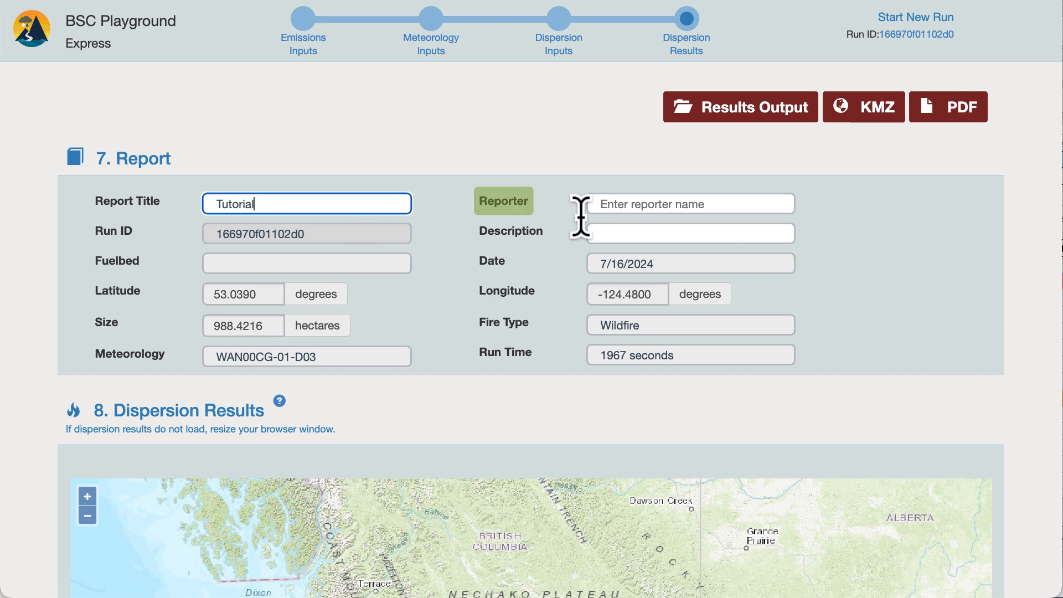
click(661, 205)
text(WFRT)
click(656, 233)
text(Smok)
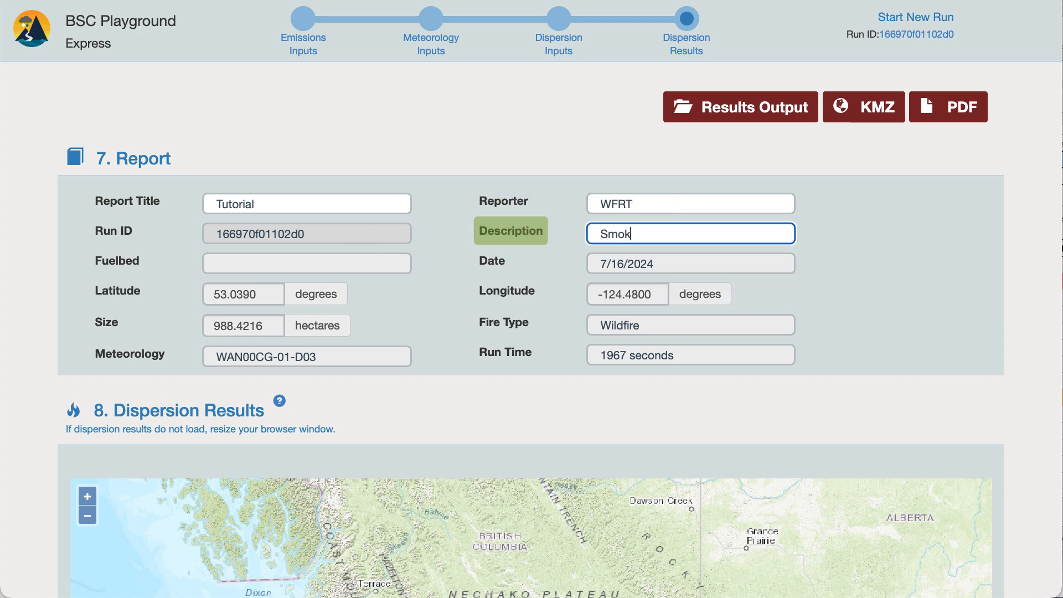
text(e in BC)
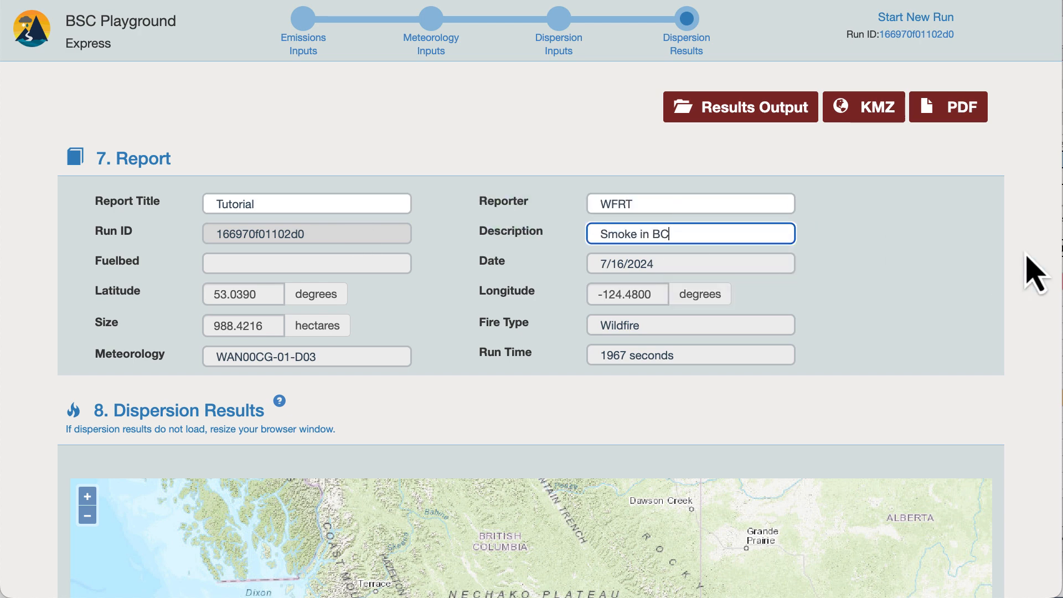
- Step the hourly PM2.5 smoke map forward and back in time, and advance the timeline to Hour 11
scroll(1028, 271, down, 4)
scroll(1033, 272, down, 3)
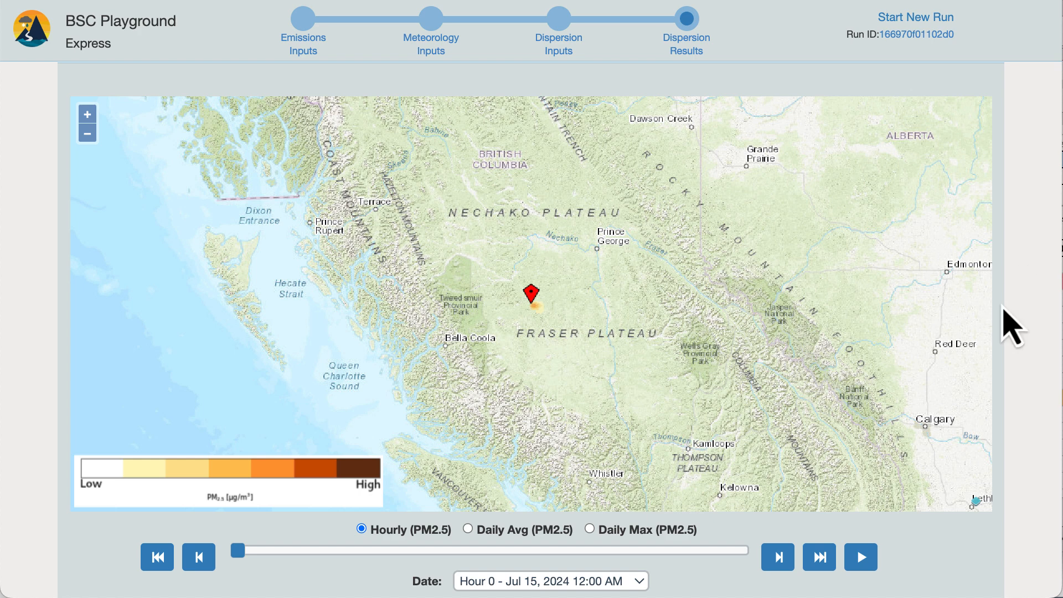
click(778, 557)
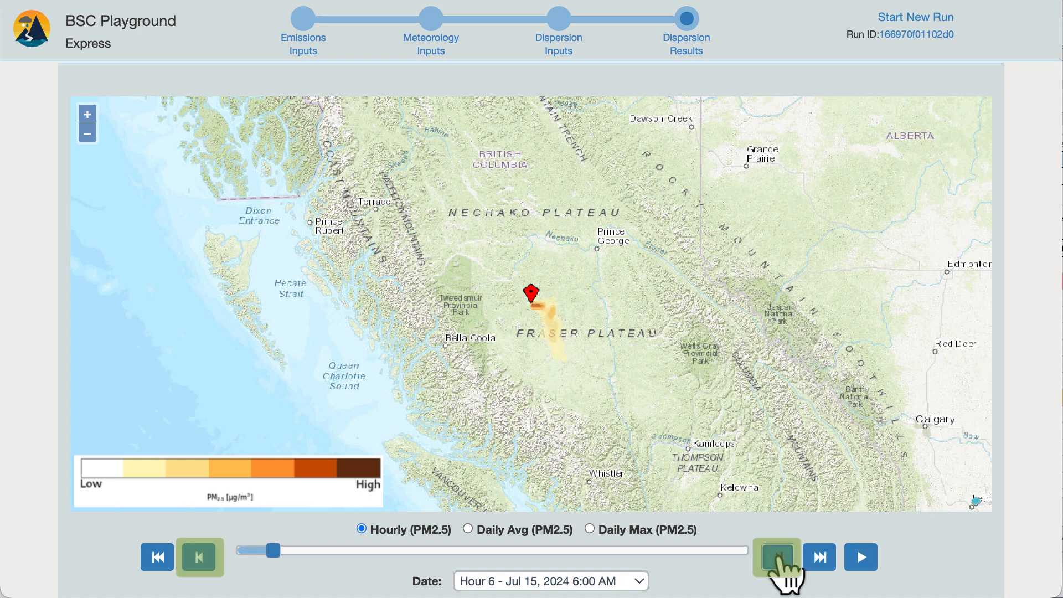
click(778, 557)
click(778, 558)
click(200, 557)
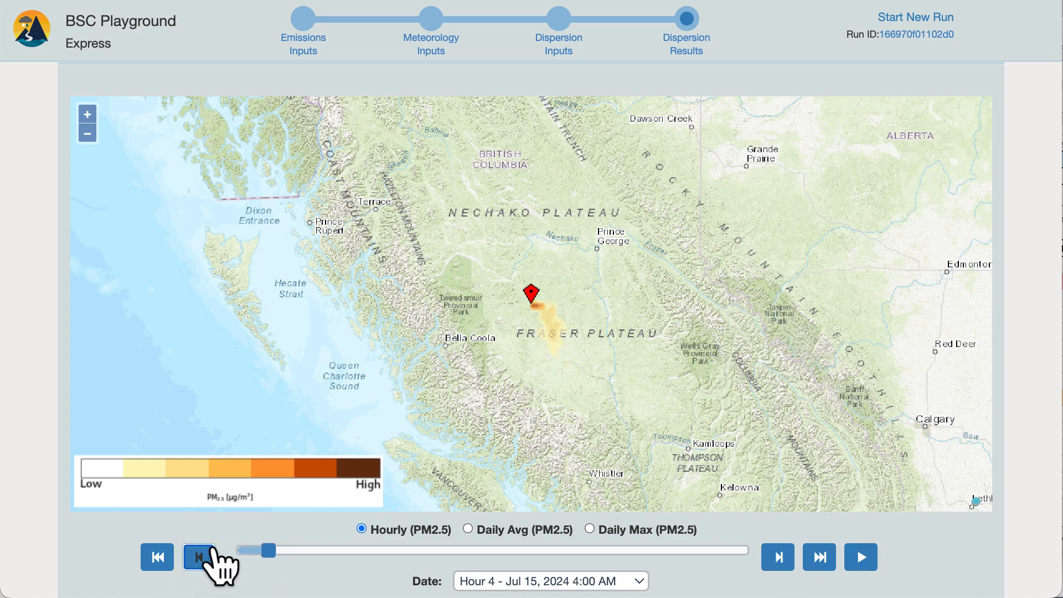
drag(248, 551, 316, 551)
- Display the hourly PM2.5 dispersion map for Hour 51 - Jul 17, 2024 3:00 AM
click(494, 581)
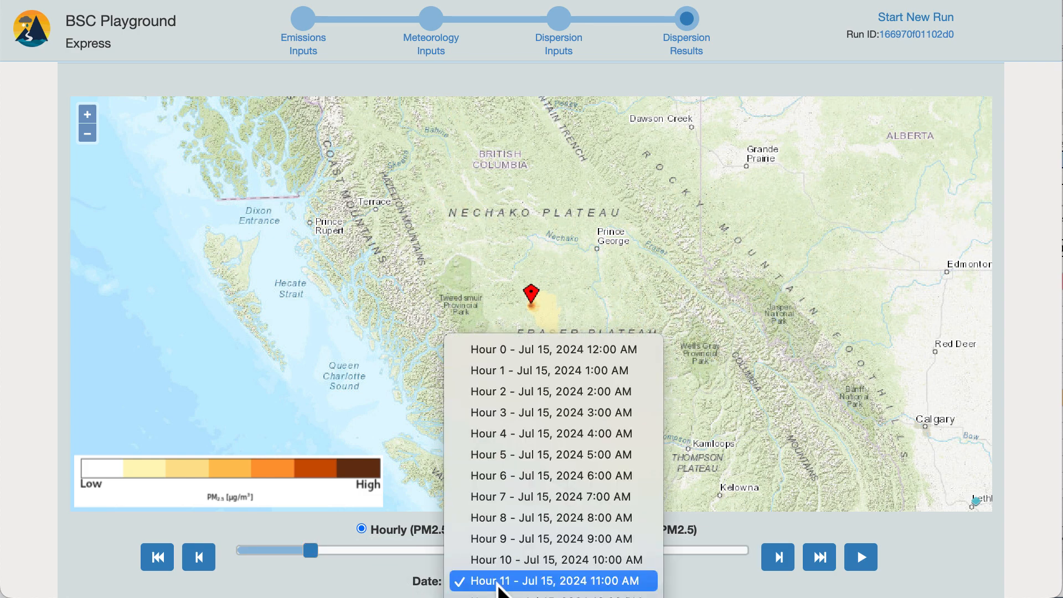
scroll(501, 589, down, 10)
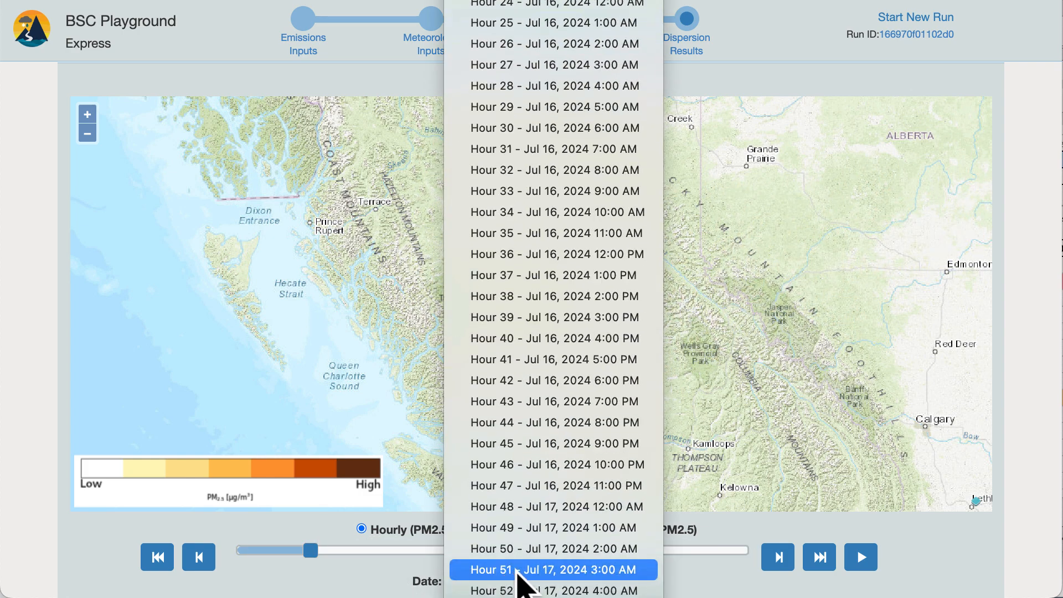
click(525, 570)
click(1030, 380)
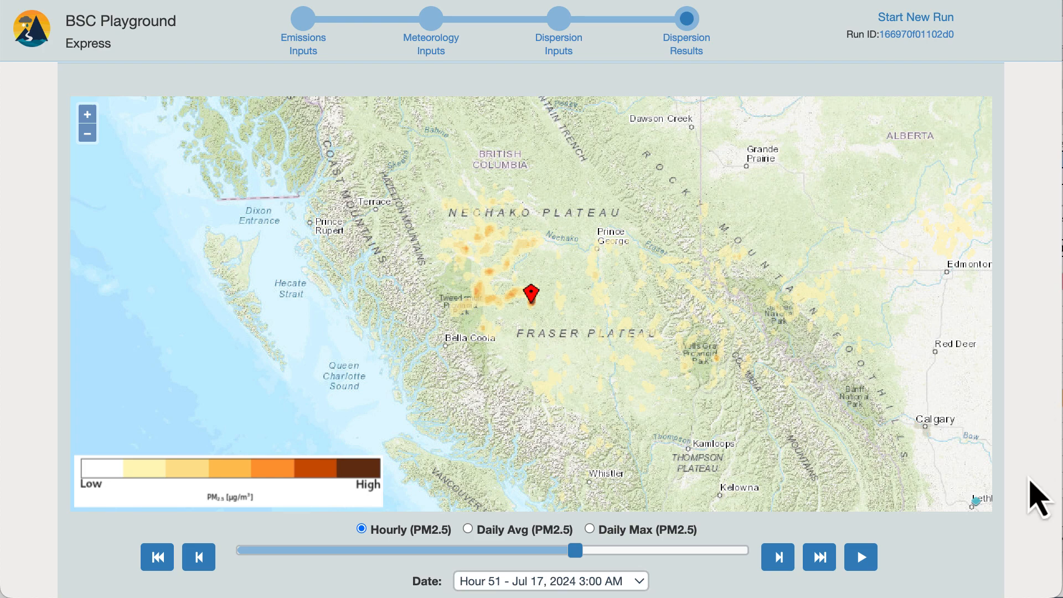
- Play and pause the hourly smoke animation, then return to the first hour and scrub the timeline to Hour 70
click(867, 555)
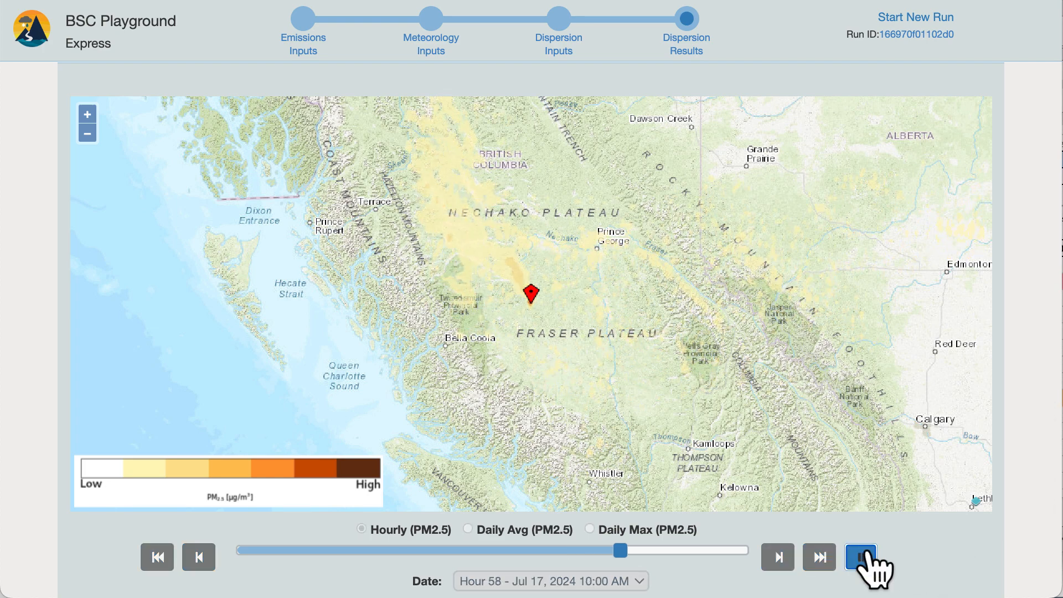
click(861, 557)
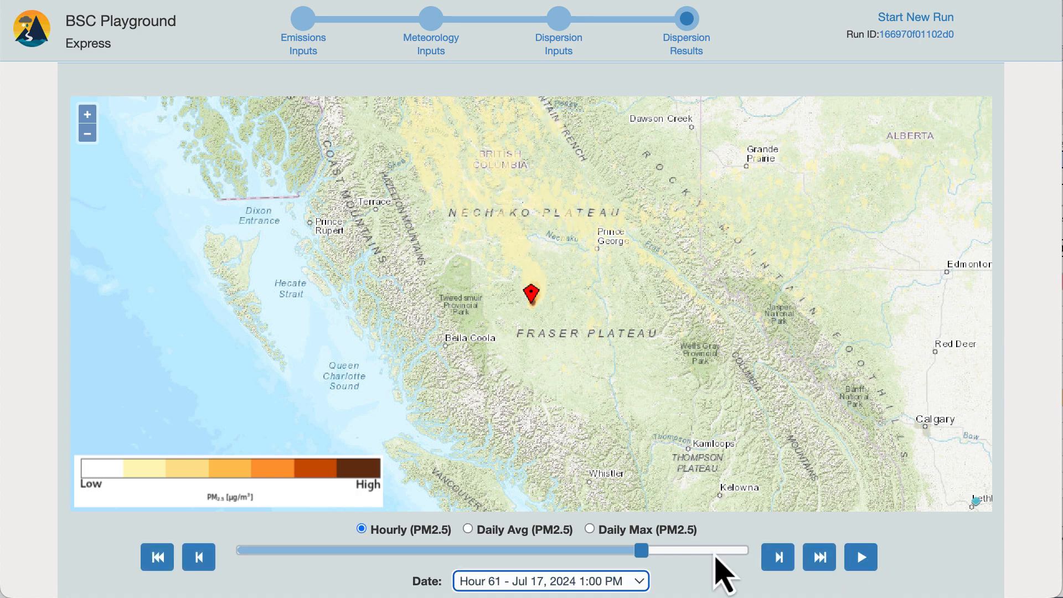
click(155, 557)
drag(239, 550, 720, 565)
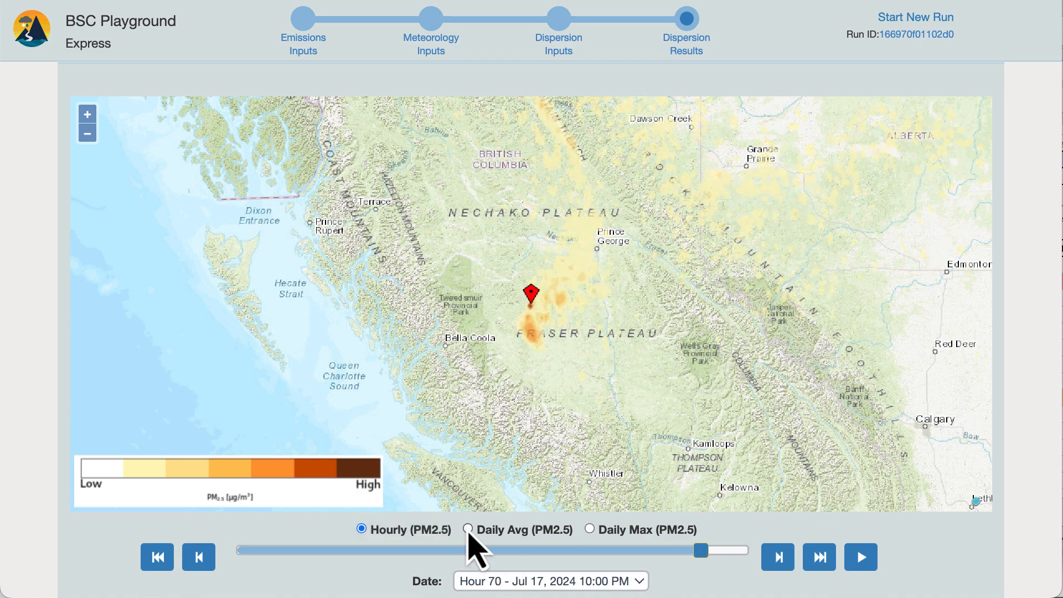
- View the Daily Avg and Daily Max PM2.5 maps, moving through the days up to Day 3 - Jul 18, 2024
click(468, 529)
drag(264, 555, 763, 506)
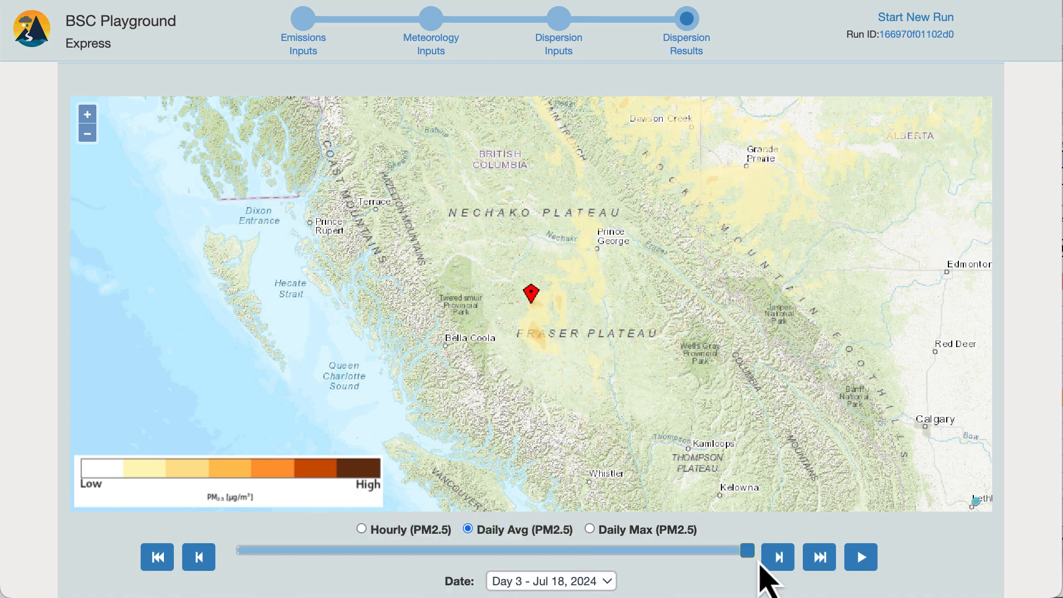
click(601, 530)
drag(245, 558, 689, 579)
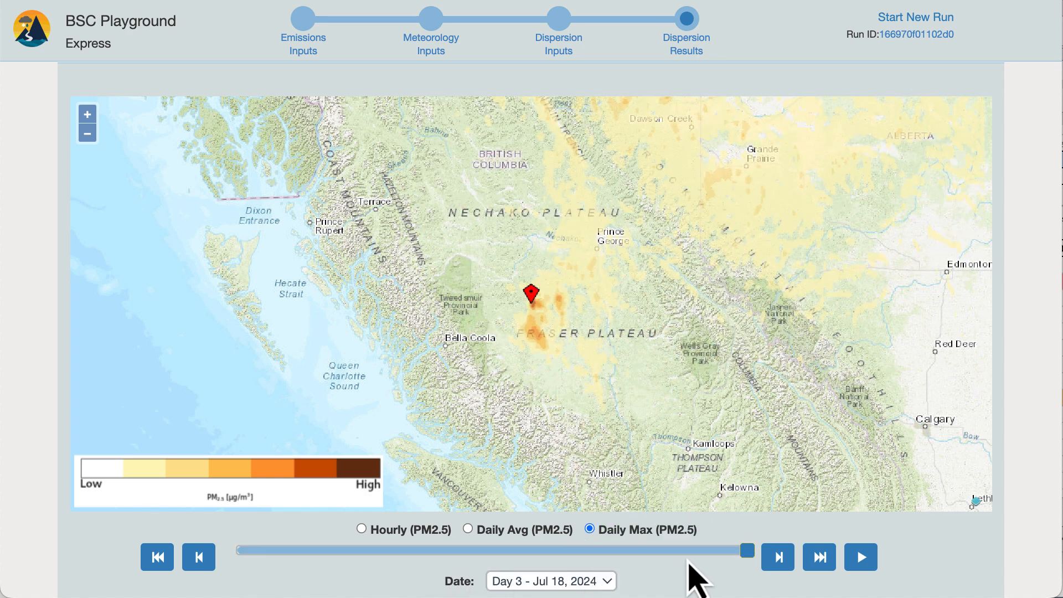
- Return the map to Hourly PM2.5, set the time zone to -4 (EDT) and scrub through the hours
click(362, 531)
scroll(443, 543, down, 1)
click(611, 565)
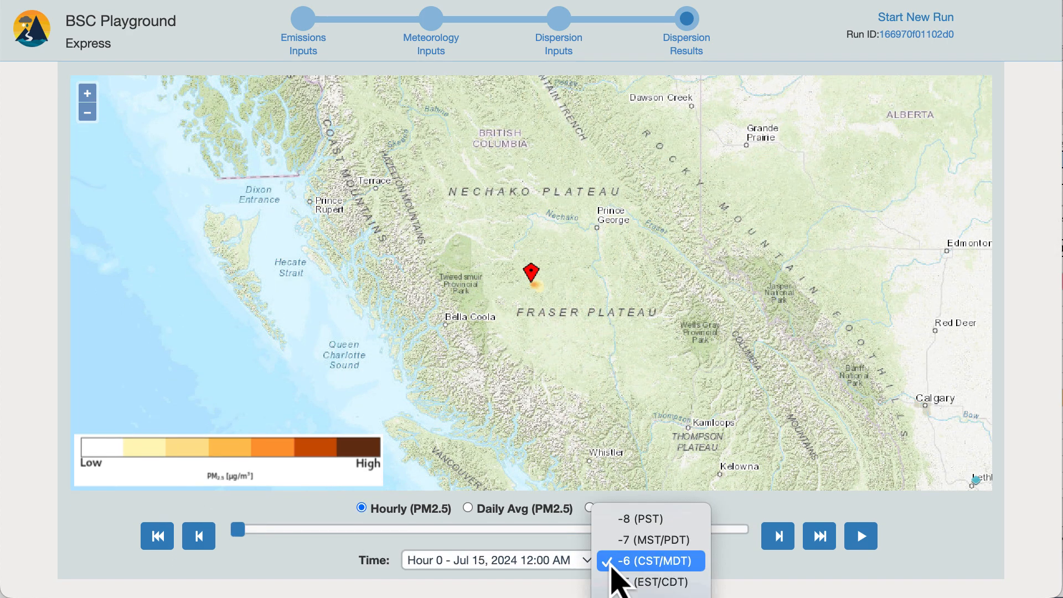
click(636, 592)
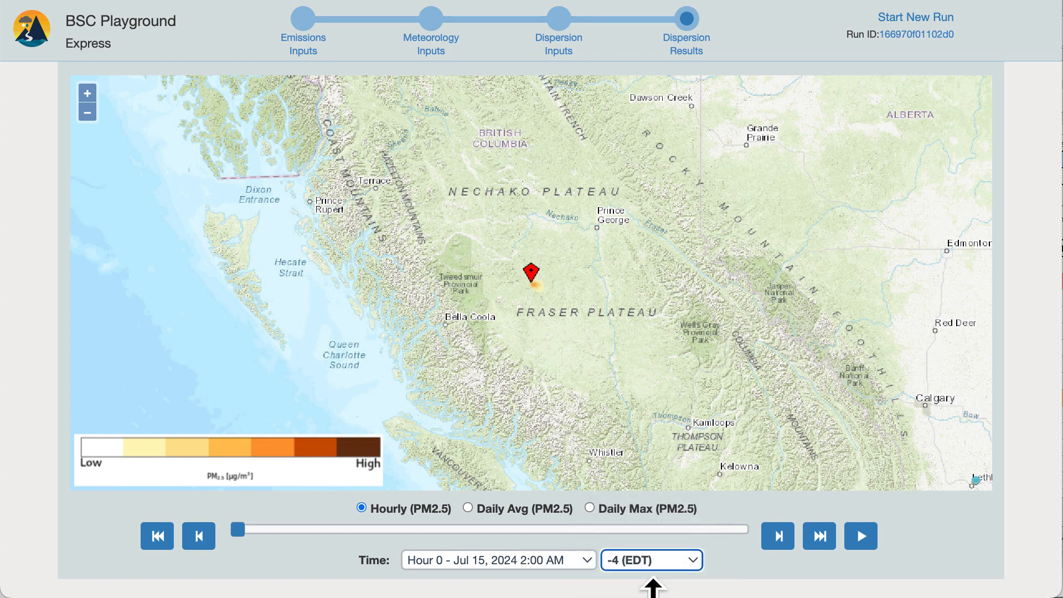
drag(411, 536, 707, 540)
- Reopen the dispersion results through the run's ID link and look over the reloaded report and results map
scroll(706, 545, up, 10)
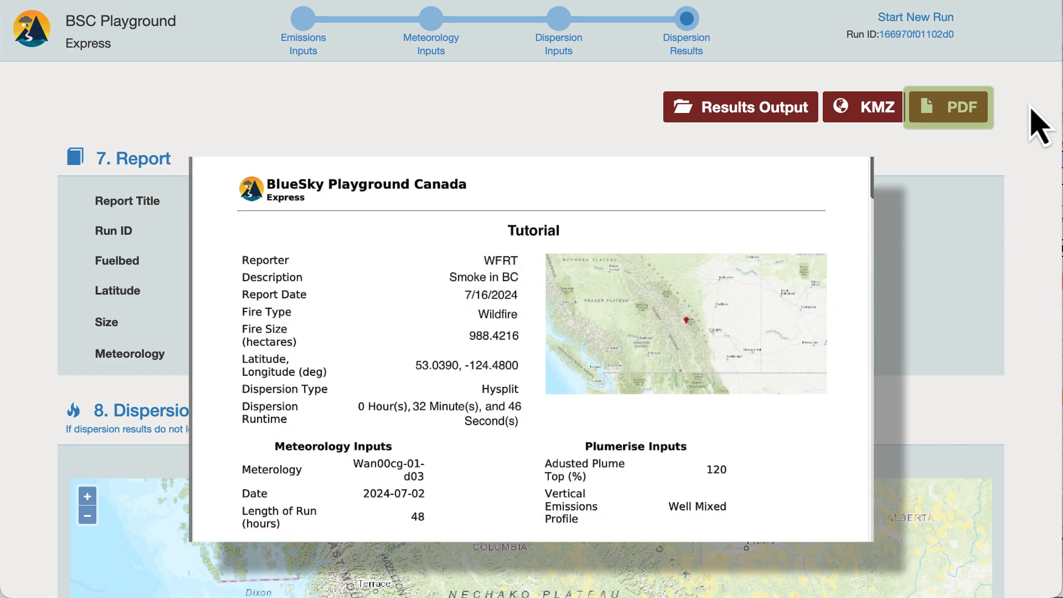
scroll(855, 373, down, 10)
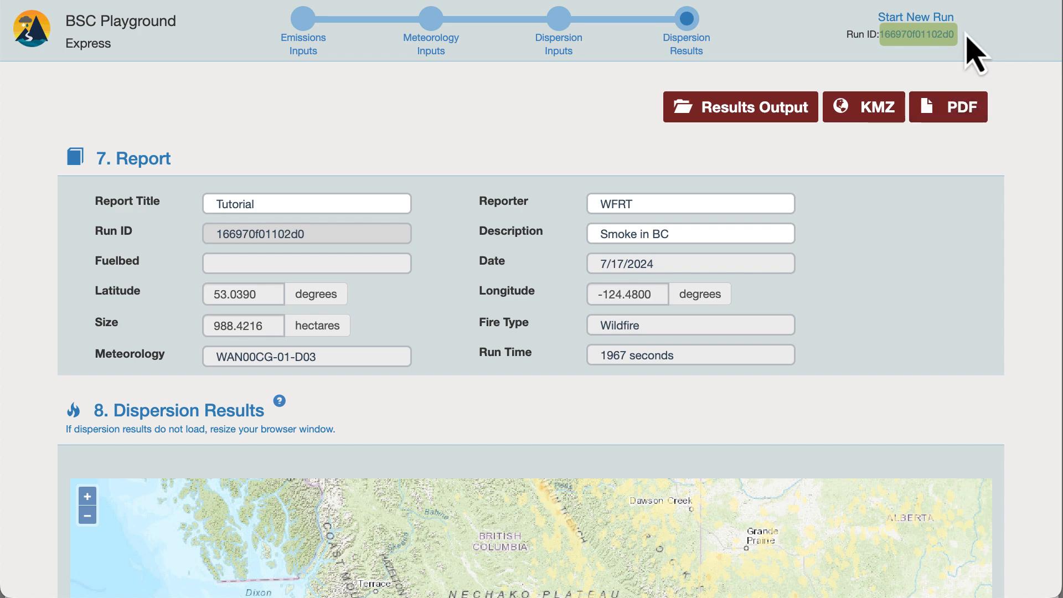
click(933, 36)
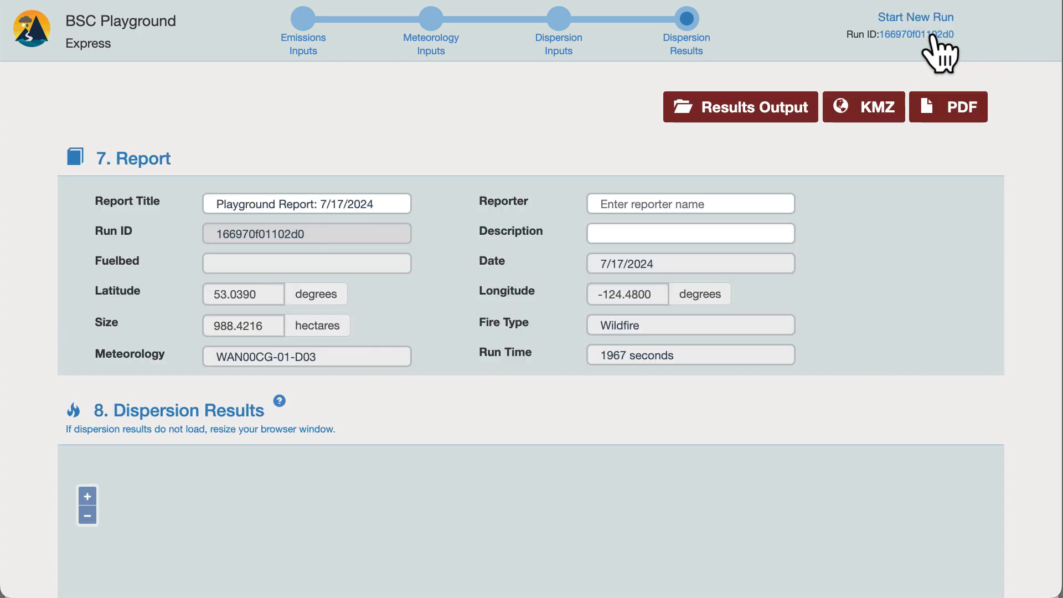
scroll(1018, 53, down, 5)
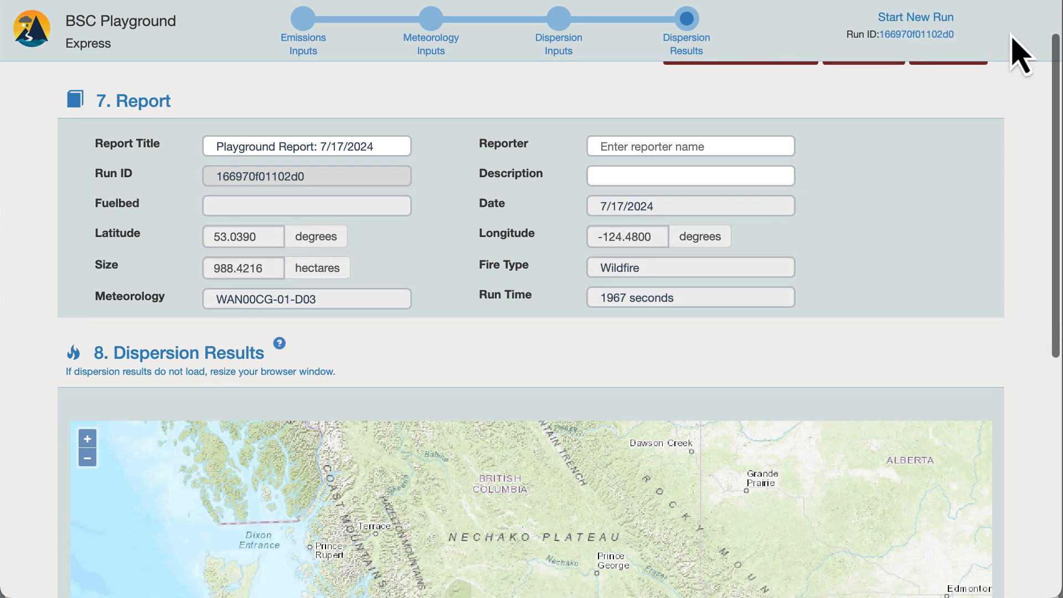
scroll(1019, 52, up, 5)
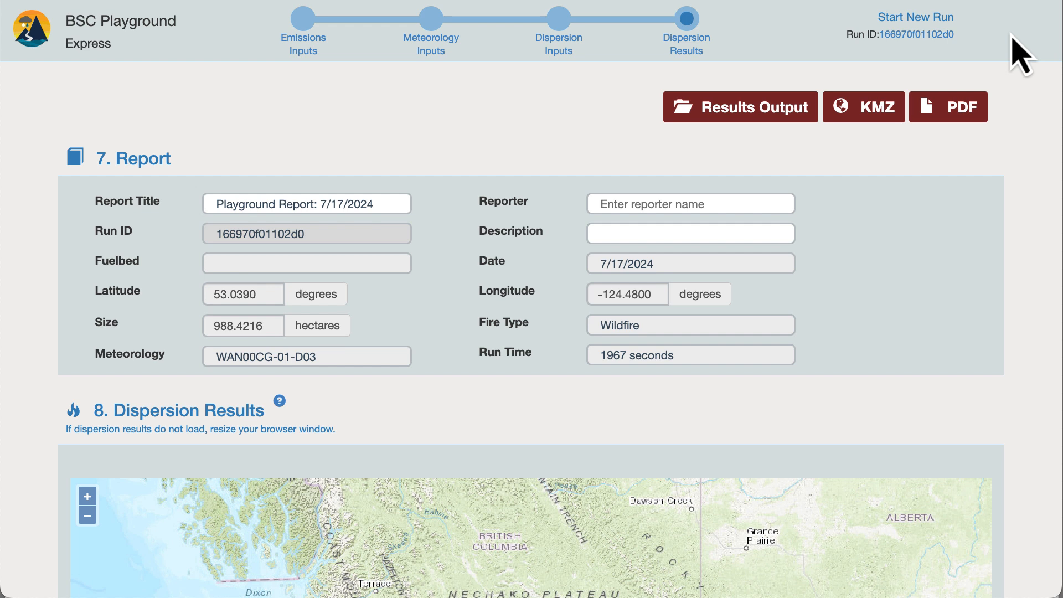
- Start a new run and look over its fire size, type and location inputs and map
click(921, 24)
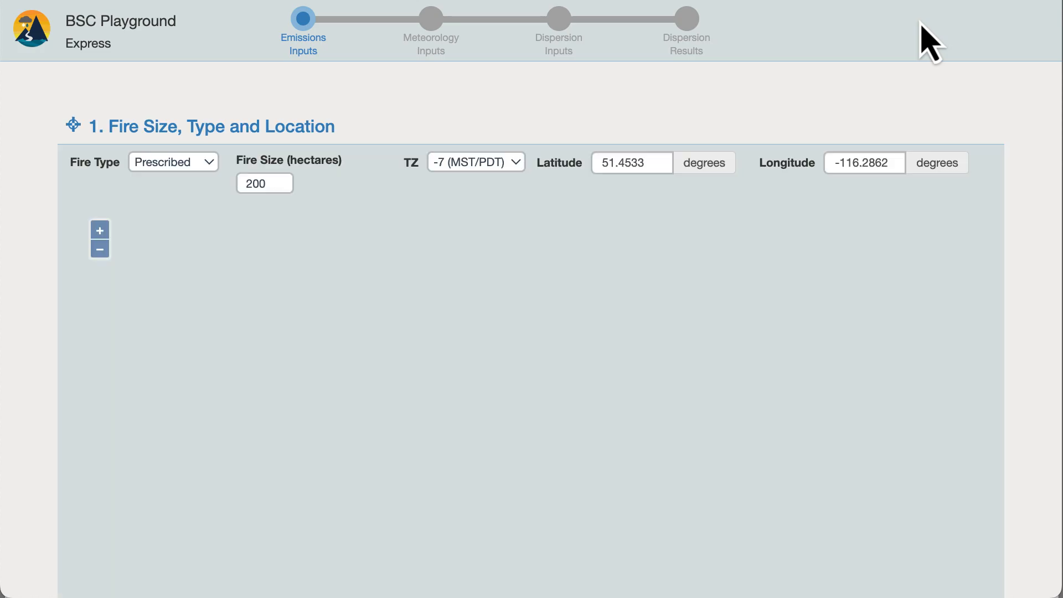
scroll(930, 42, down, 5)
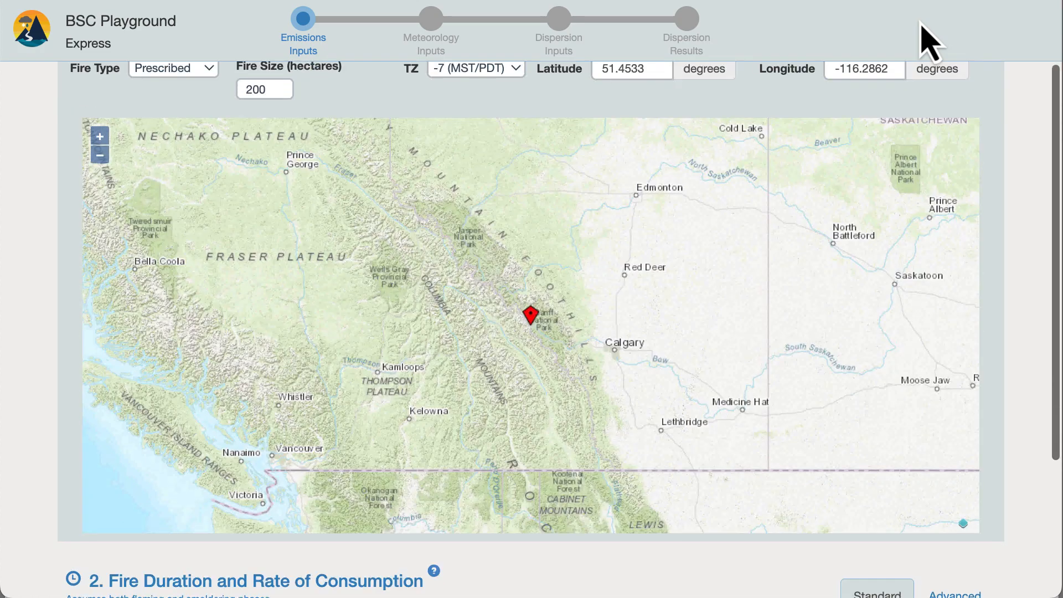
scroll(930, 42, up, 5)
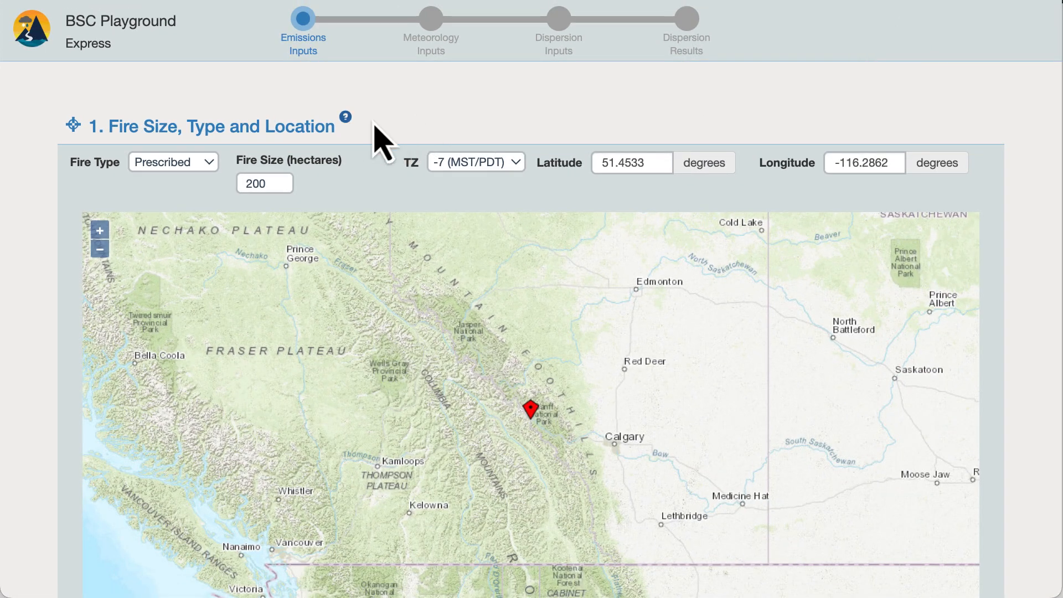
- Open the help for Fire Size, Type and Location and browse the Playground v3.5 Help page to its specific help pages
click(346, 119)
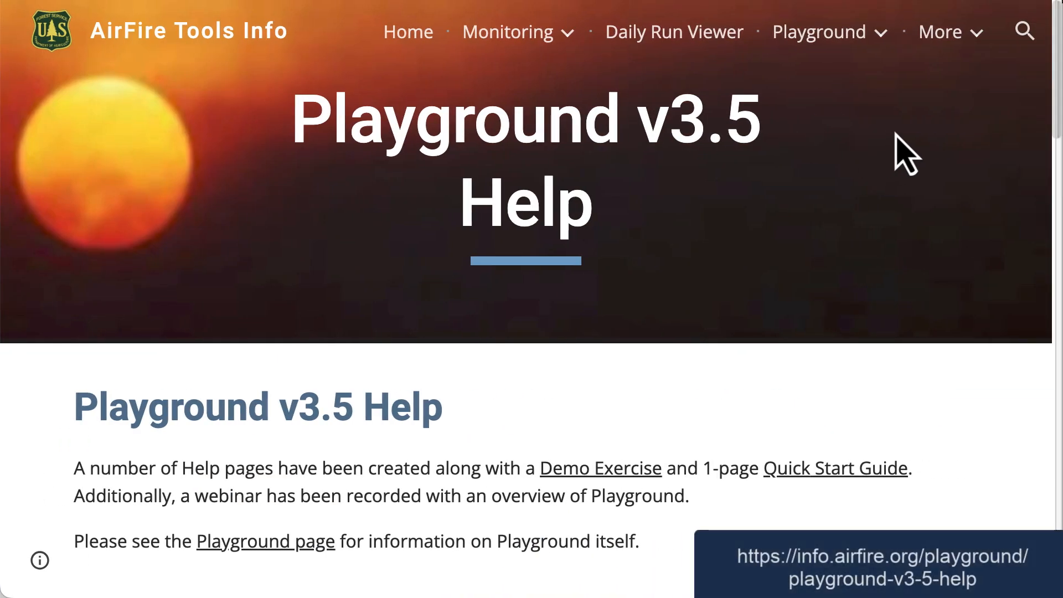
scroll(903, 155, down, 10)
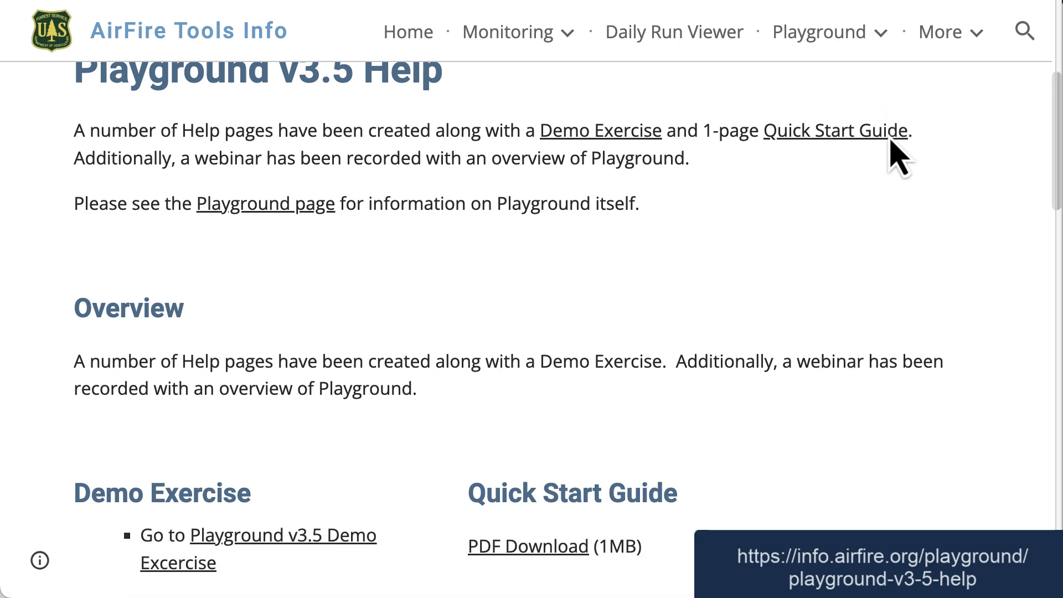
scroll(897, 155, down, 12)
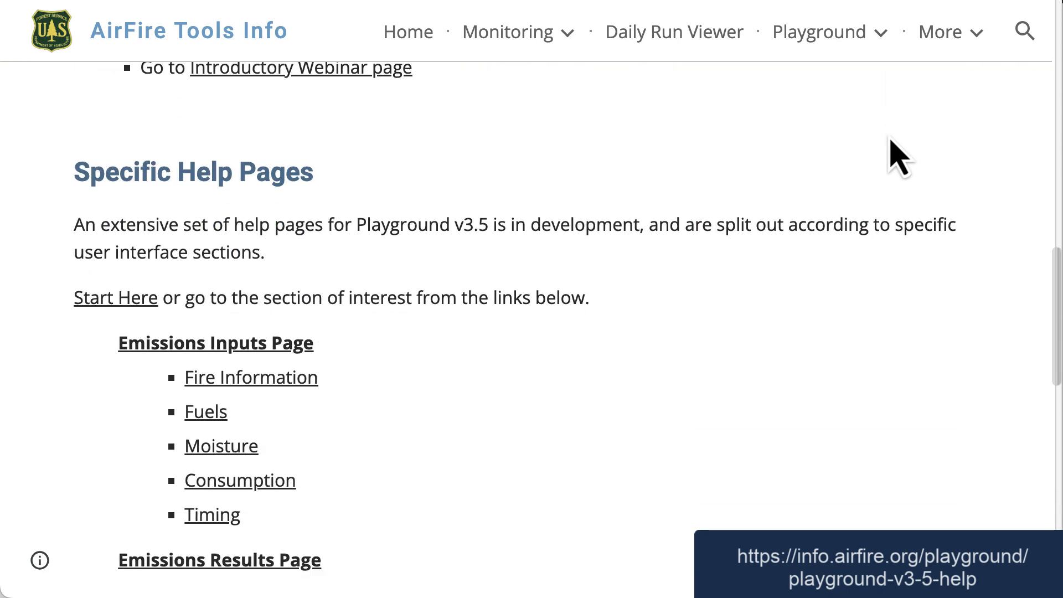